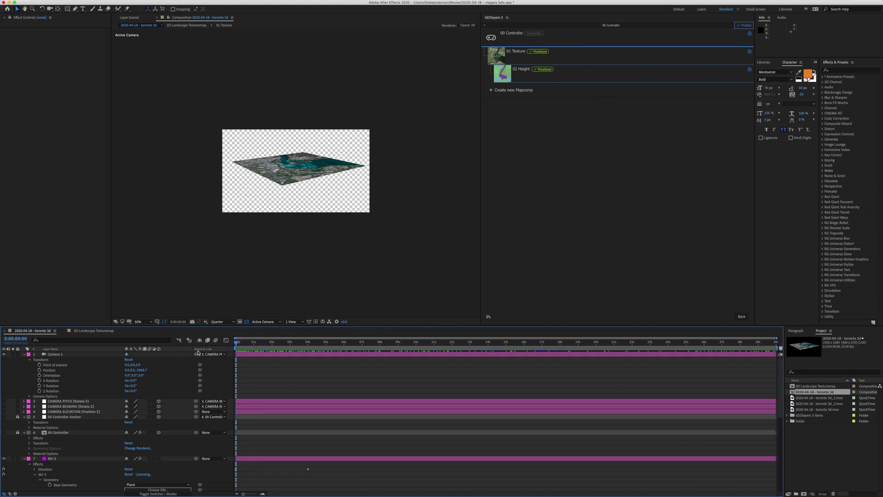
Close the GEOlayers 3 panel, reopen it beside the composition viewer, and widen it.
mouse_move(236, 354)
mouse_down()
mouse_move(739, 360)
mouse_move(226, 363)
mouse_up()
click(493, 19)
right_click(493, 18)
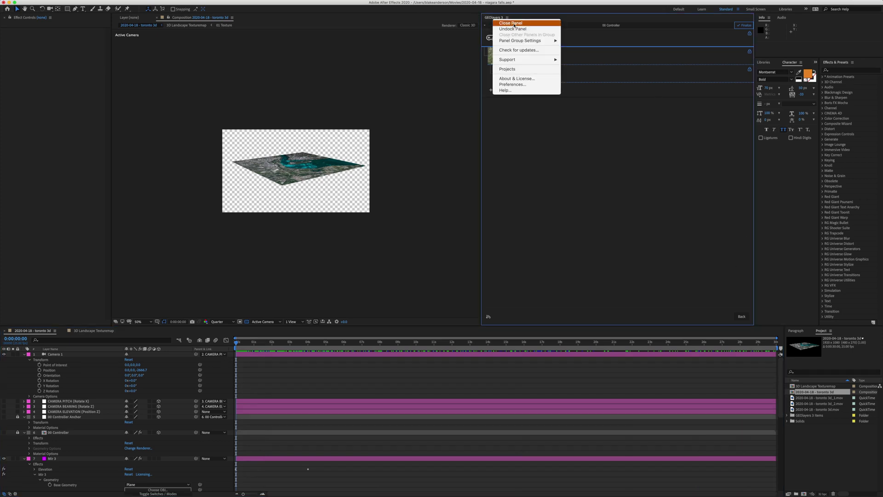
click(502, 23)
mouse_move(143, 3)
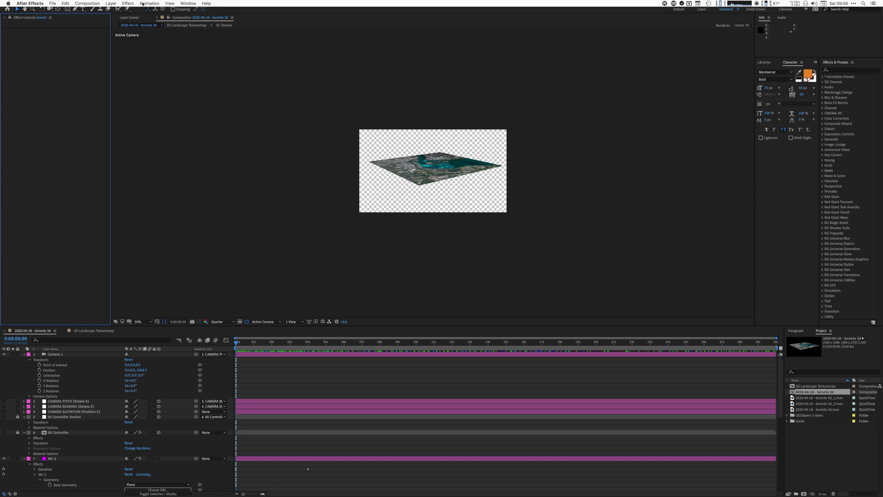
click(188, 4)
mouse_move(202, 36)
click(306, 38)
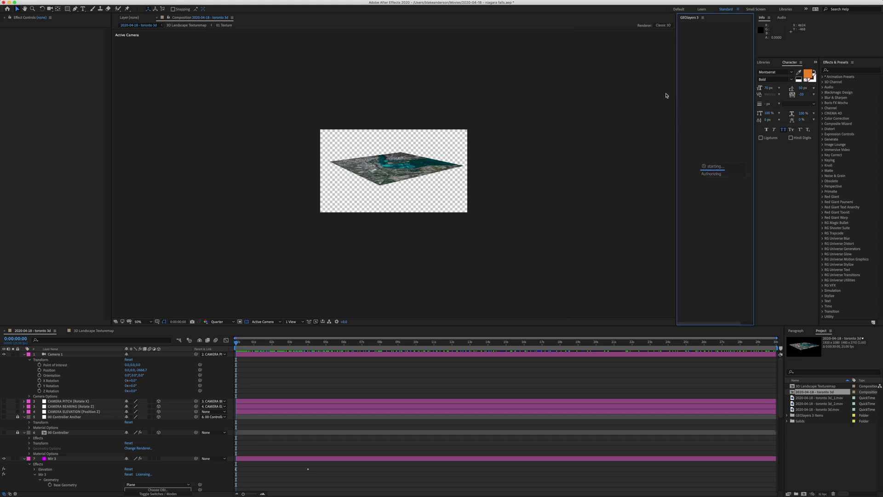
drag(667, 94, 582, 92)
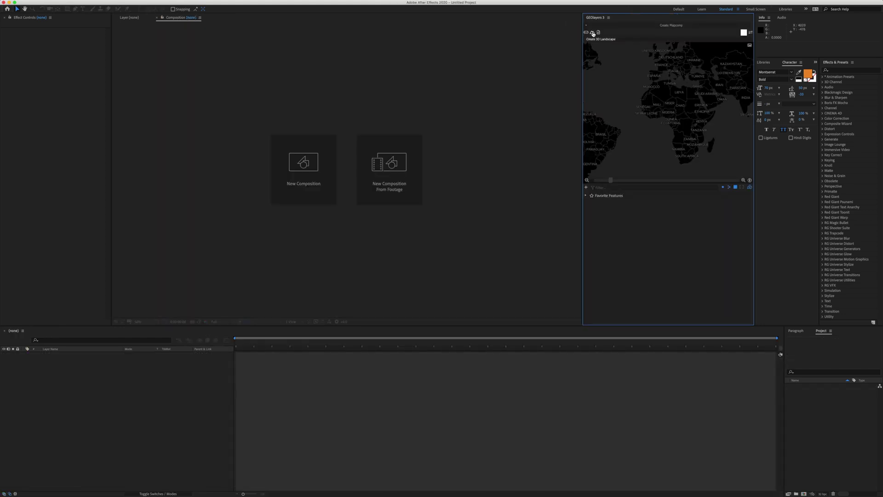
Create a 3D landscape named "2020-04-18 - niagara falls 3d map" with a 1024 px texture size, rendered with Trapcode Mir 3.
click(593, 34)
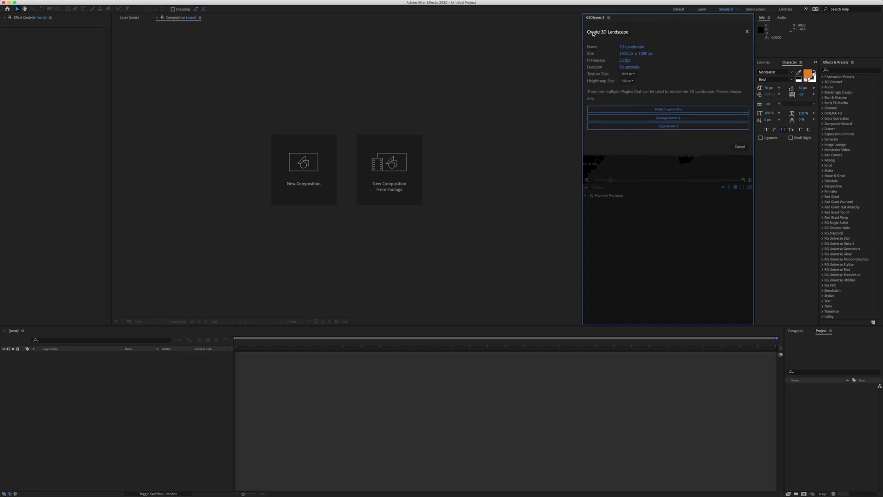
click(624, 48)
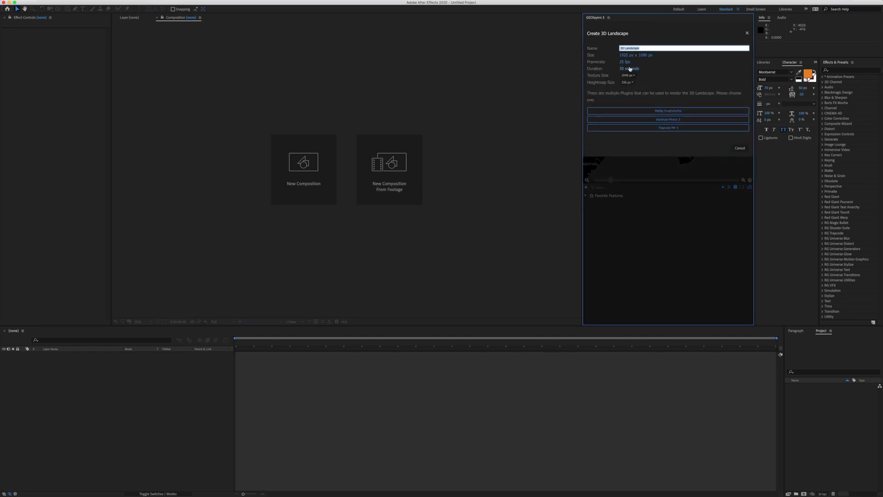
text(2020-04-18)
click(632, 76)
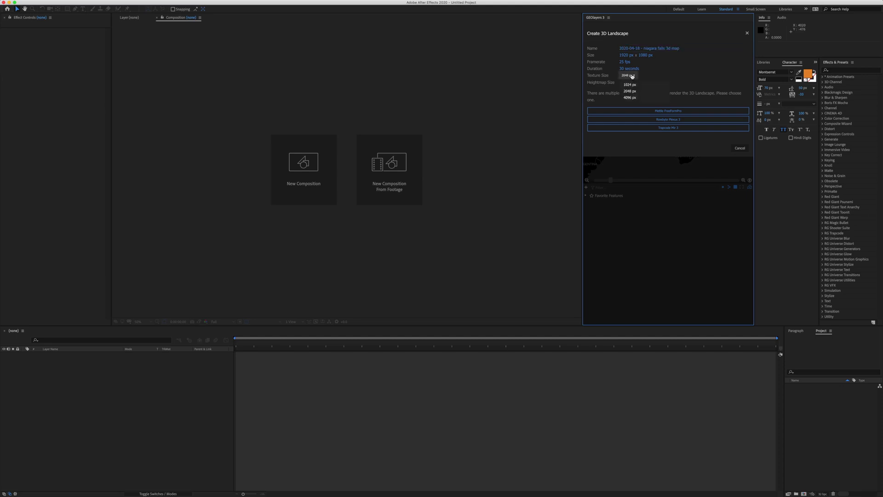
click(641, 85)
click(667, 129)
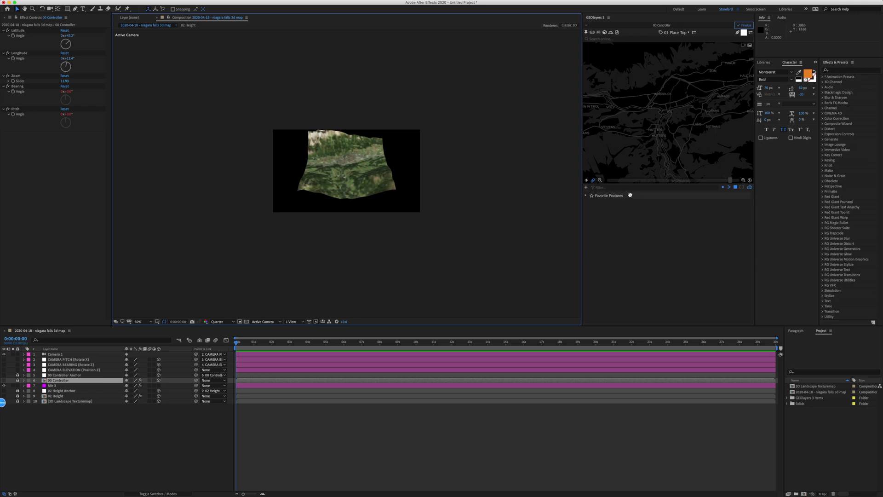
Search the map for "niagara falls" and go to the Niagara Falls result in Ontario, Canada.
click(600, 188)
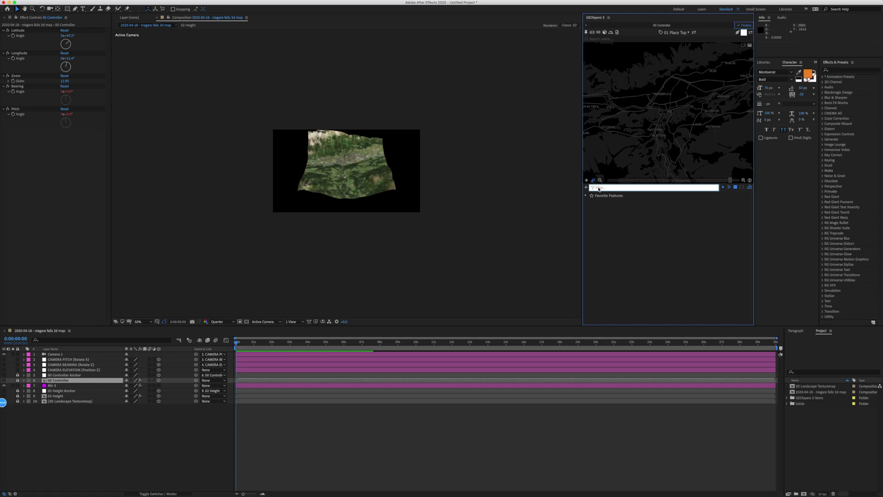
click(605, 39)
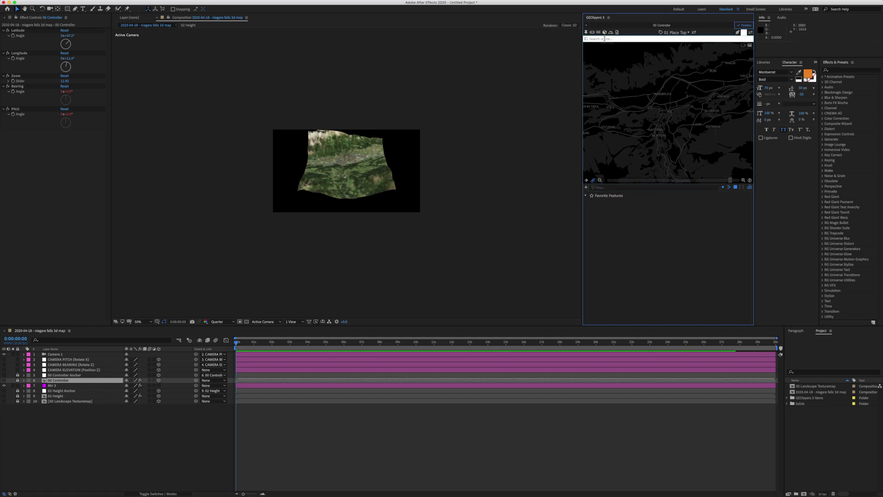
text(niagar)
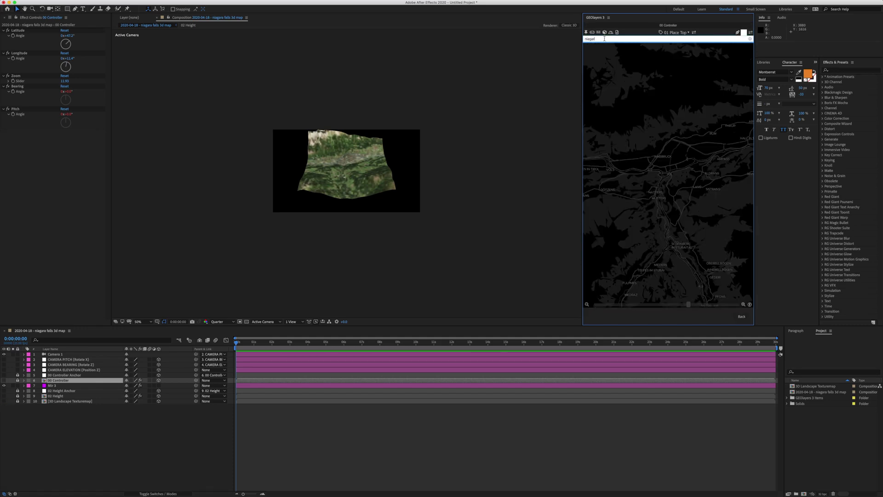
text(a falls)
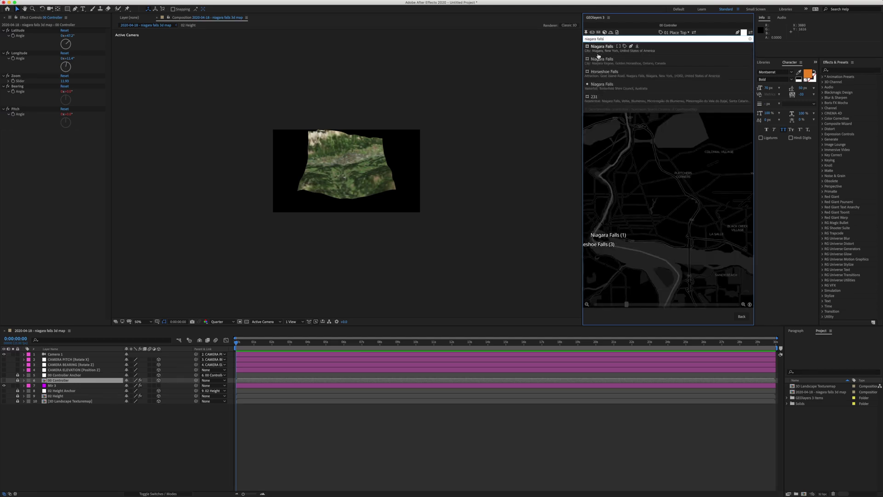
mouse_move(596, 59)
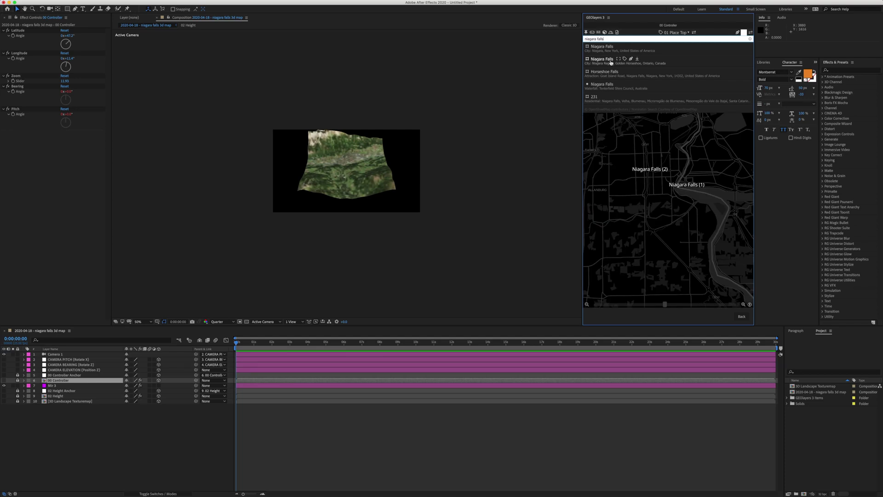
click(609, 64)
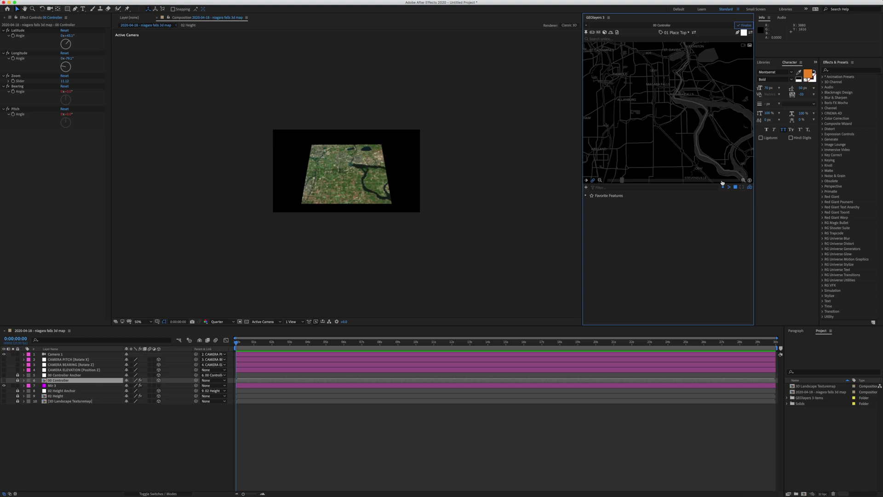
Zoom the map in to about level 14 and center the landscape on the falls and the river bend.
click(742, 181)
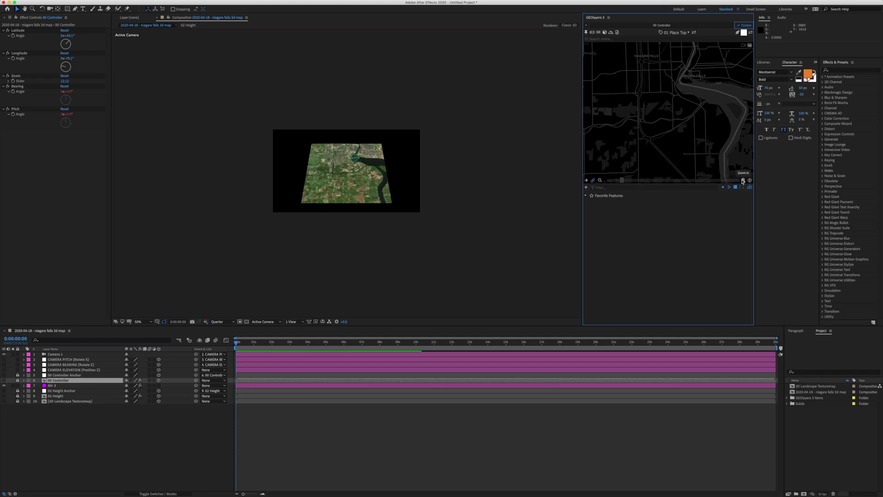
click(743, 181)
drag(688, 78, 608, 154)
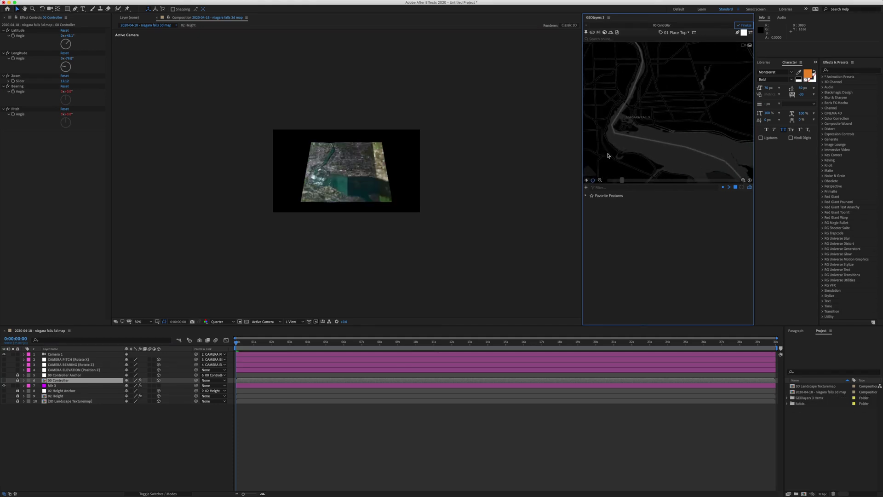
drag(616, 145, 633, 143)
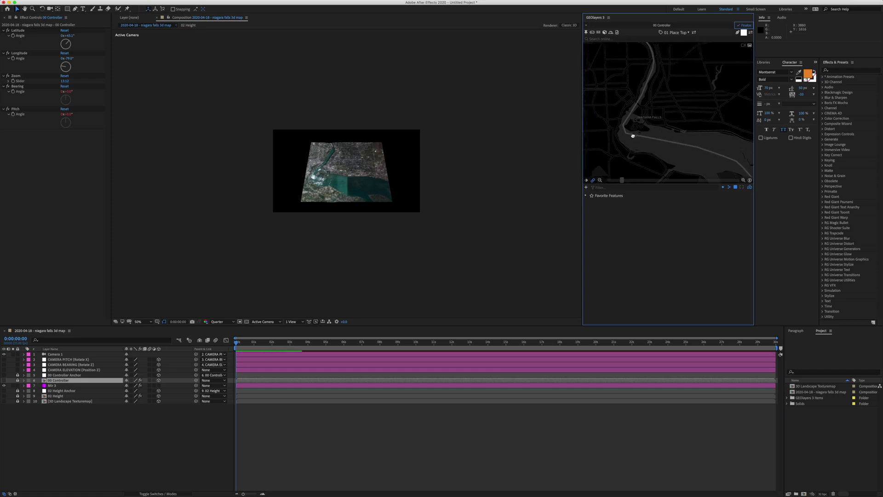
click(742, 181)
drag(641, 144, 690, 131)
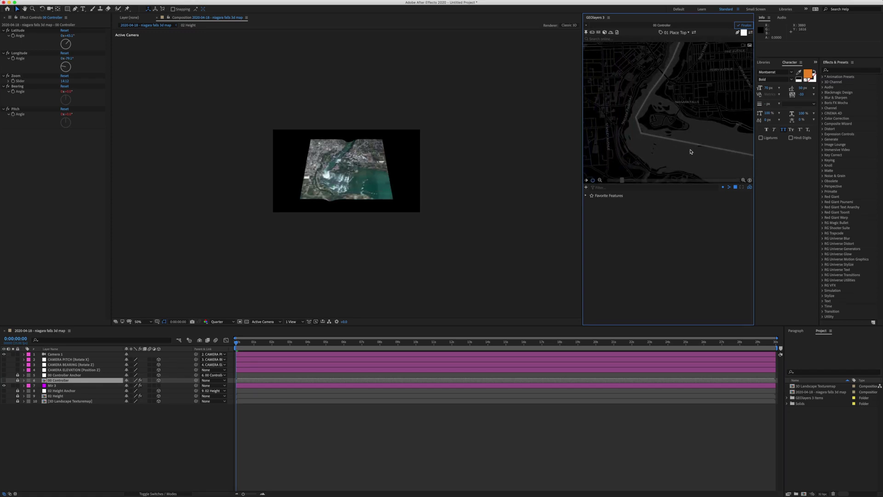
drag(683, 148, 687, 145)
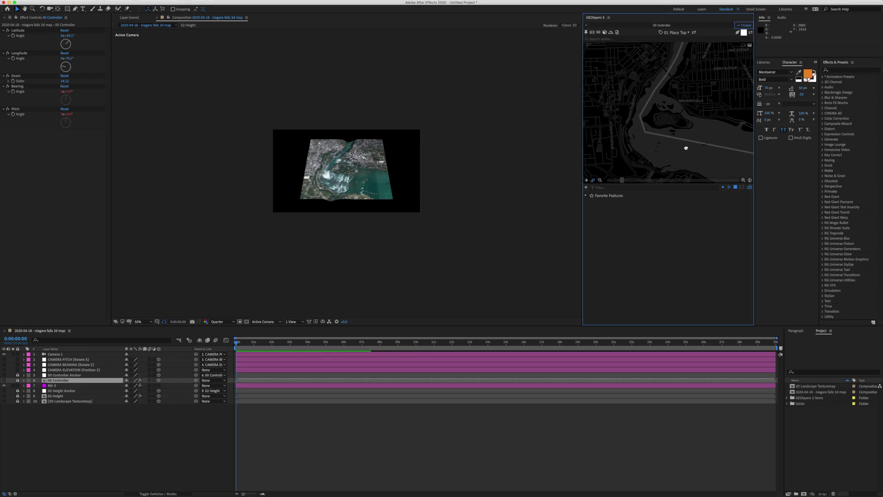
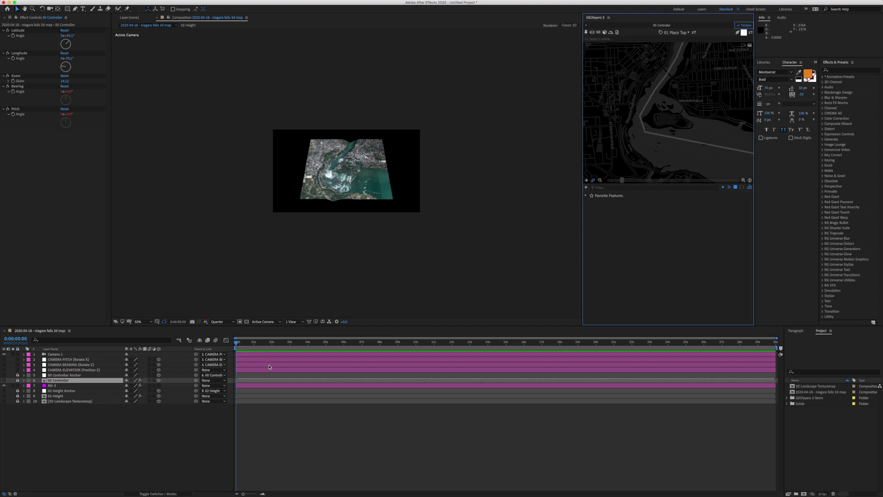
Show the composition's transparency grid and expand the Transform properties of the CAMERA PITCH layer.
click(247, 322)
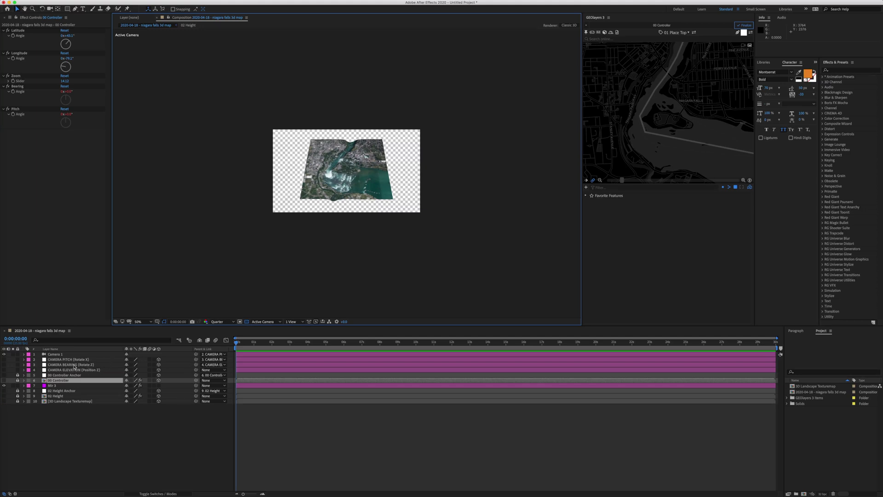
click(23, 360)
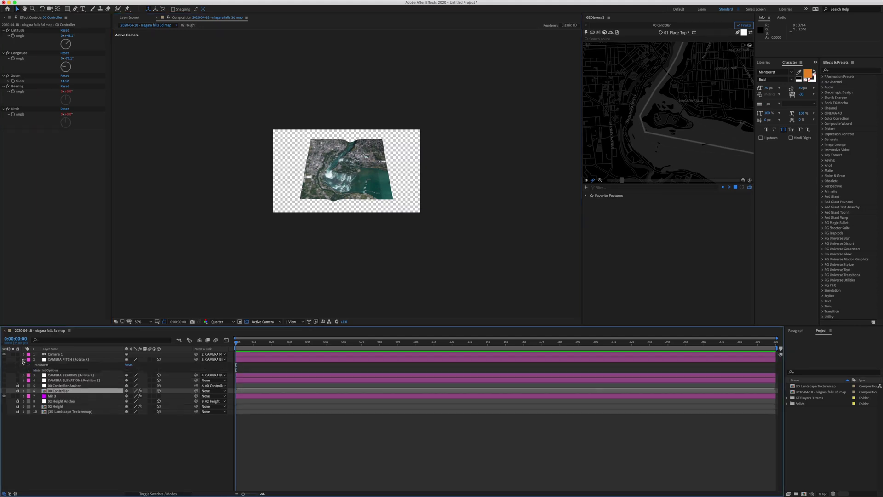
click(28, 365)
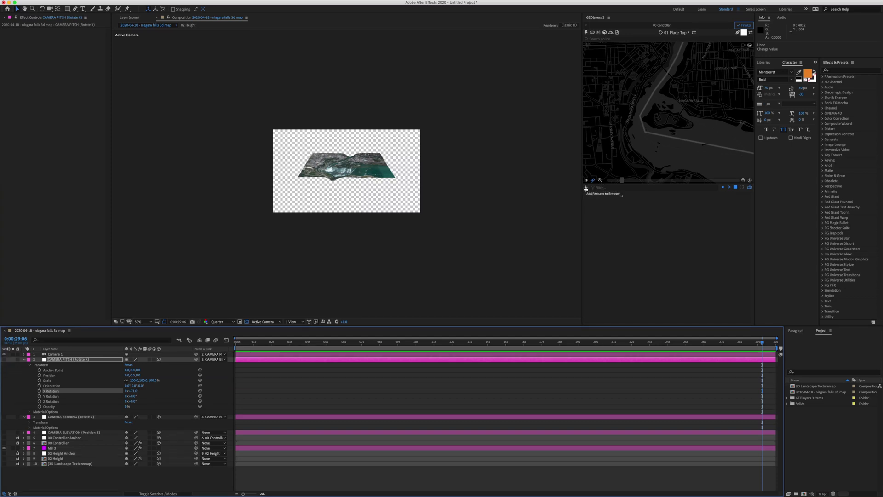
Download all OpenStreetMap features of the current view into the feature browser.
click(587, 188)
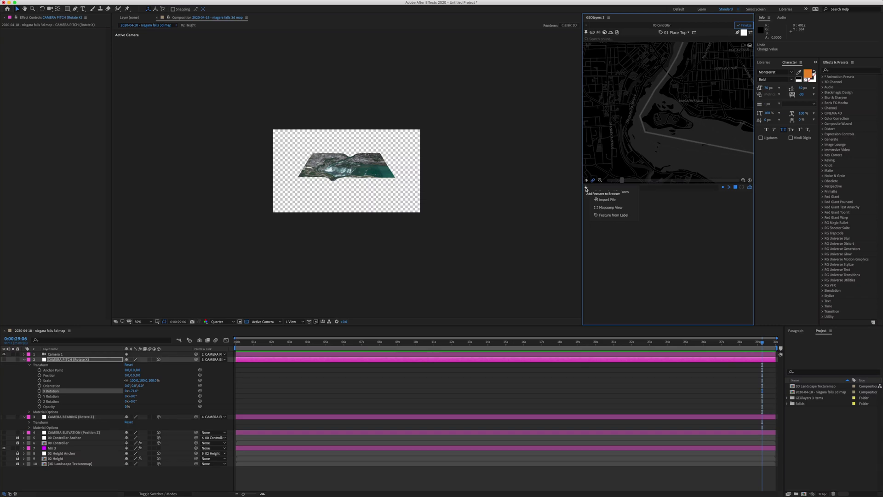
click(620, 195)
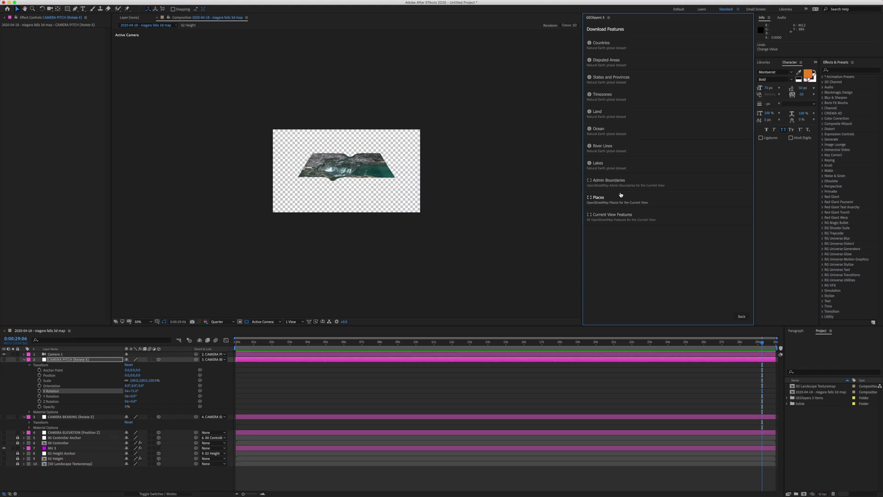
click(619, 215)
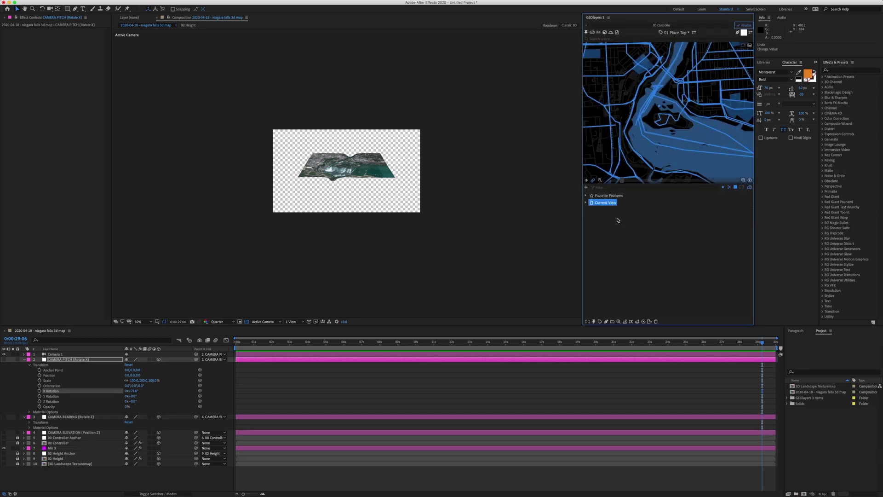
Assign the solid teal style to the lake feature in the water group and draw it onto the landscape as a shape layer.
click(587, 203)
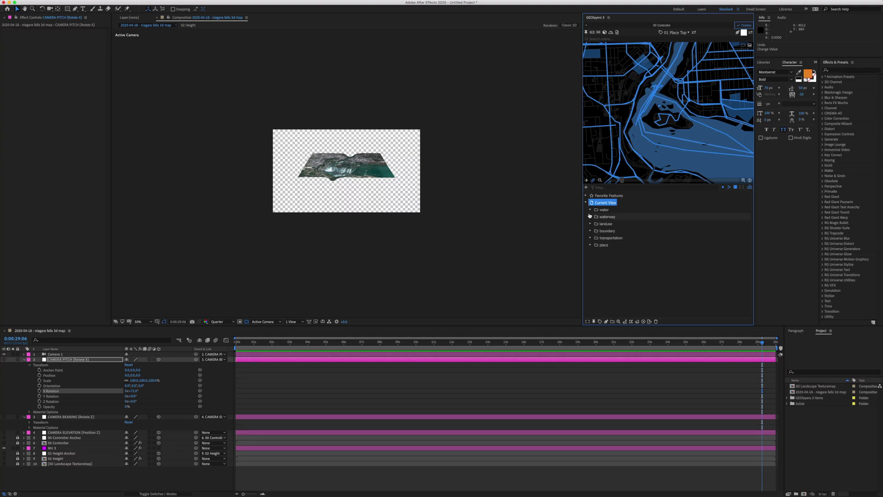
click(591, 210)
click(747, 217)
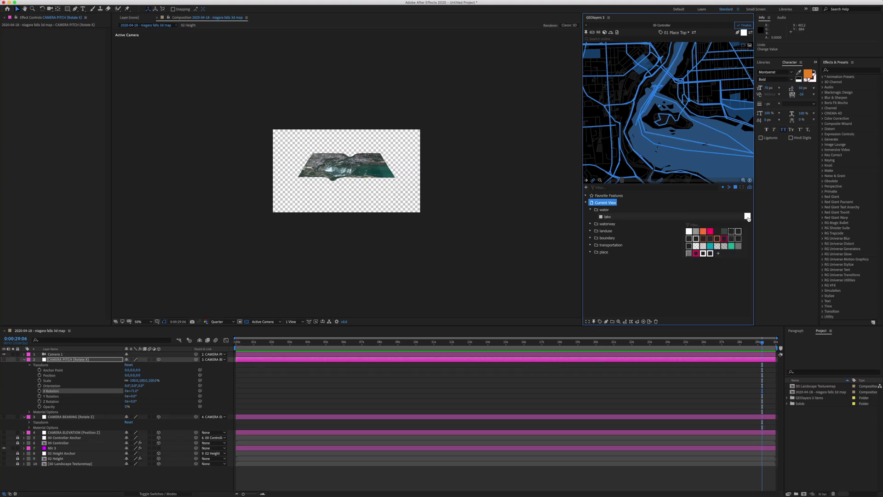
click(710, 247)
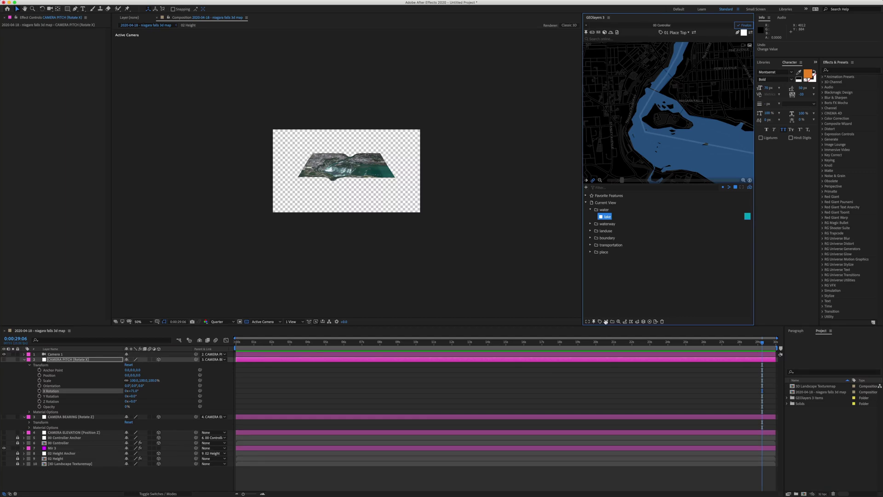
click(606, 321)
click(624, 306)
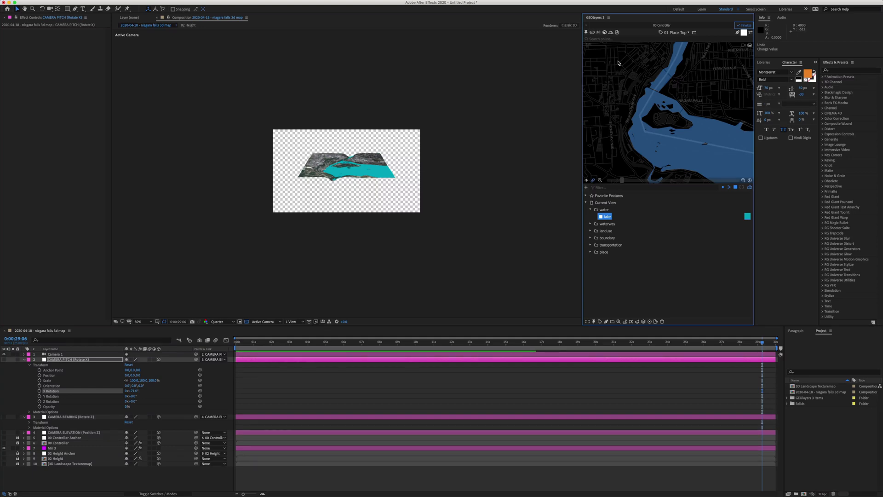
Open the 01 Texture mapcomp and set the lake layer's blending mode to Multiply.
click(587, 26)
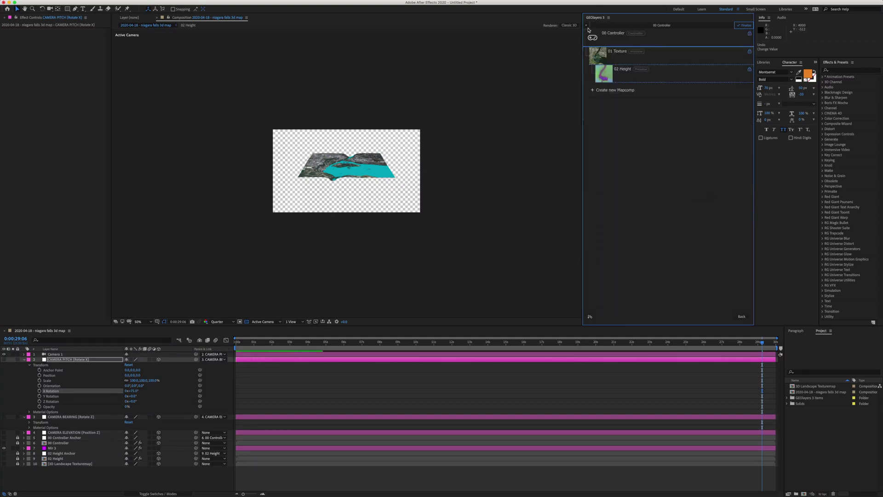
click(626, 60)
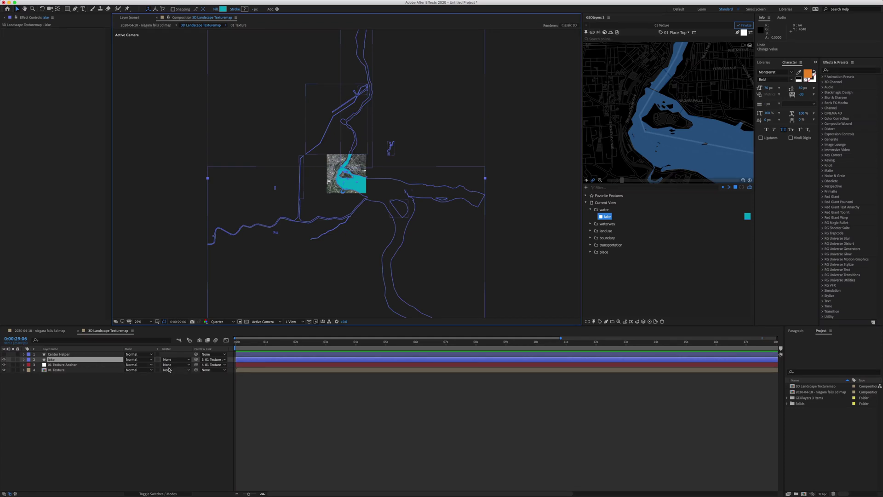
click(110, 362)
right_click(110, 363)
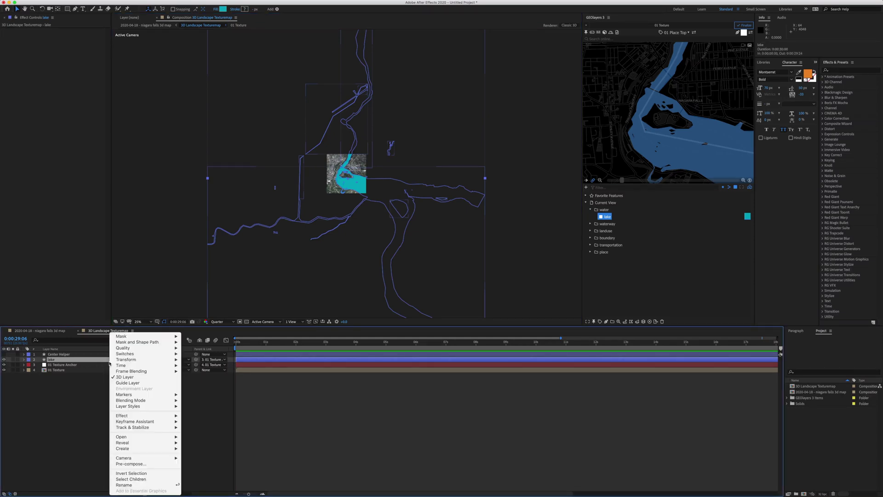
mouse_move(136, 401)
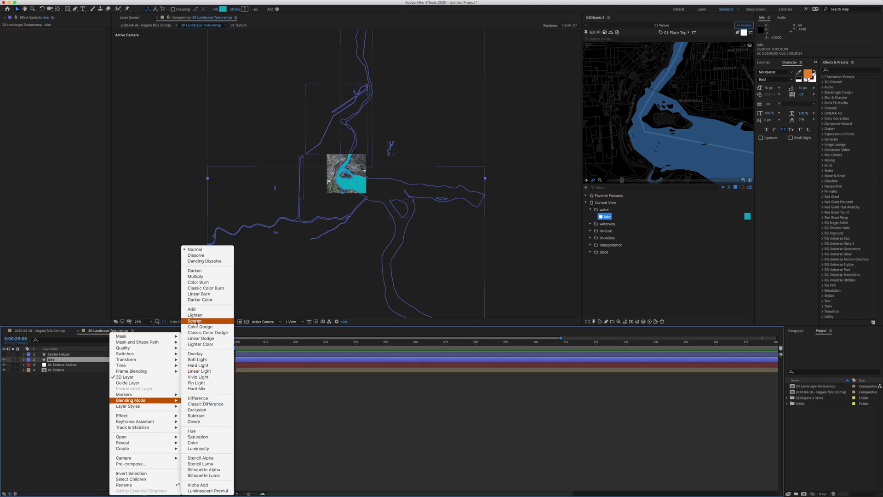
click(195, 277)
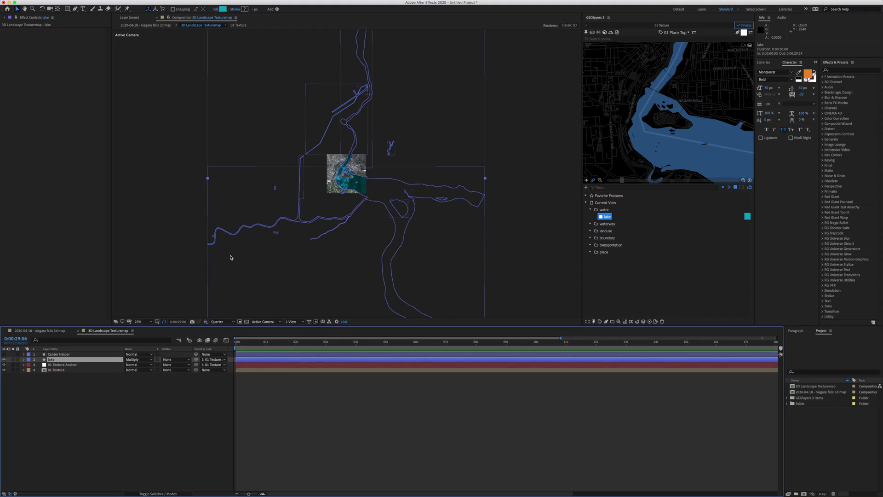
Enlarge the view of the tinted texture map, then switch GEOlayers to the 02 Height mapcomp in the main map composition.
key(period)
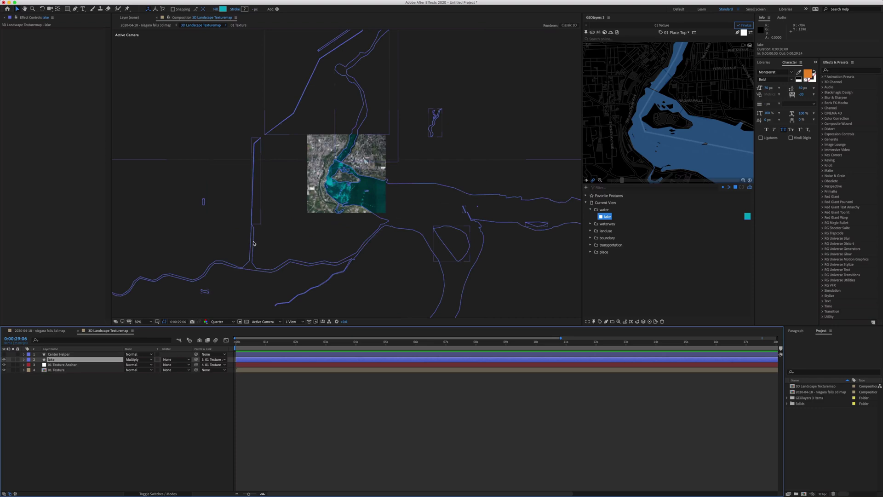
click(586, 26)
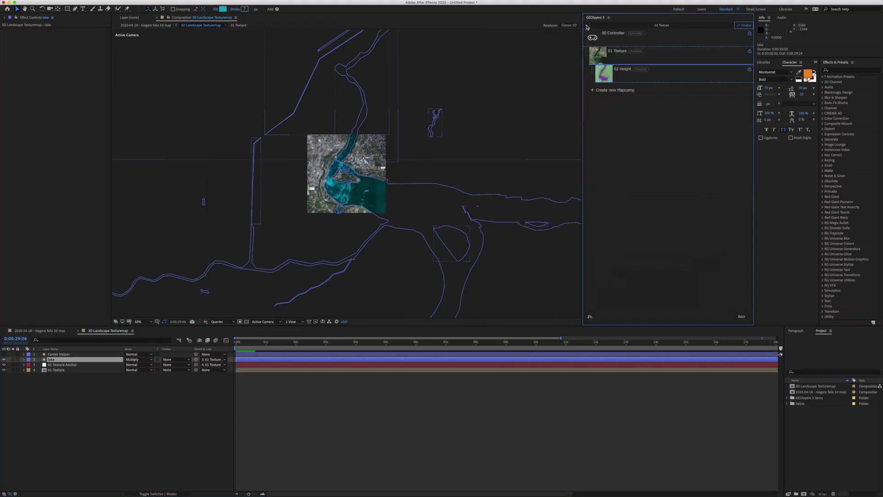
click(626, 74)
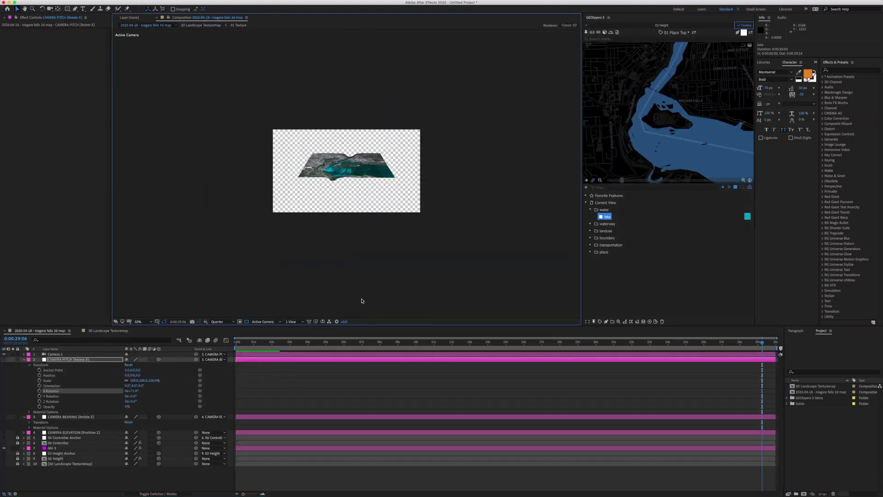
Keyframe the CAMERA PITCH layer's X Rotation at the start of the timeline and at about 13 seconds with 74°, and scrub through the animation.
click(239, 343)
drag(238, 344, 478, 373)
key(Home)
click(39, 391)
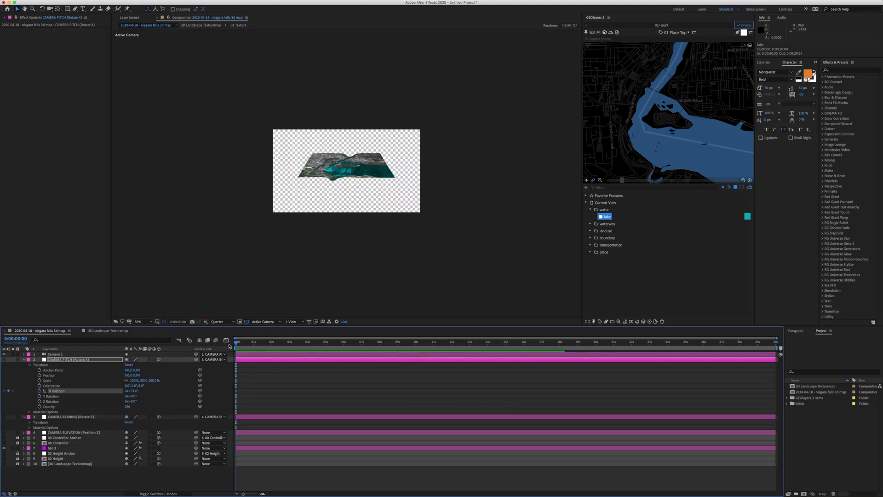
click(249, 342)
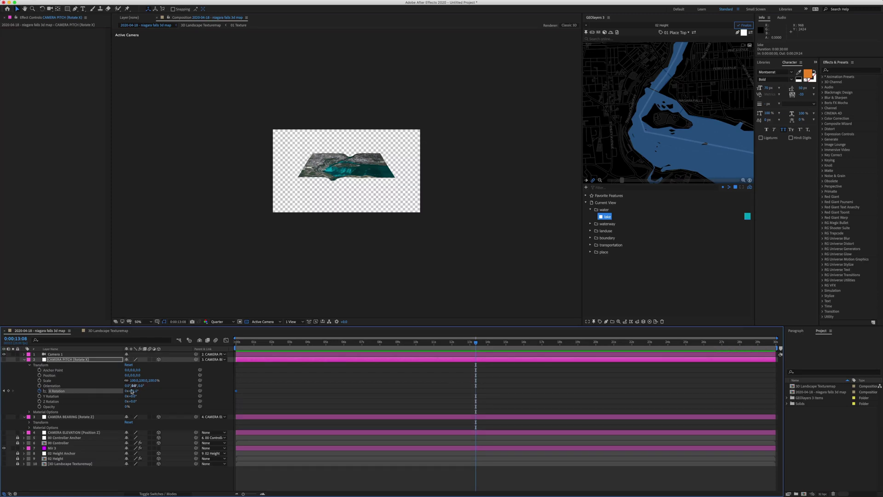
drag(132, 391, 140, 390)
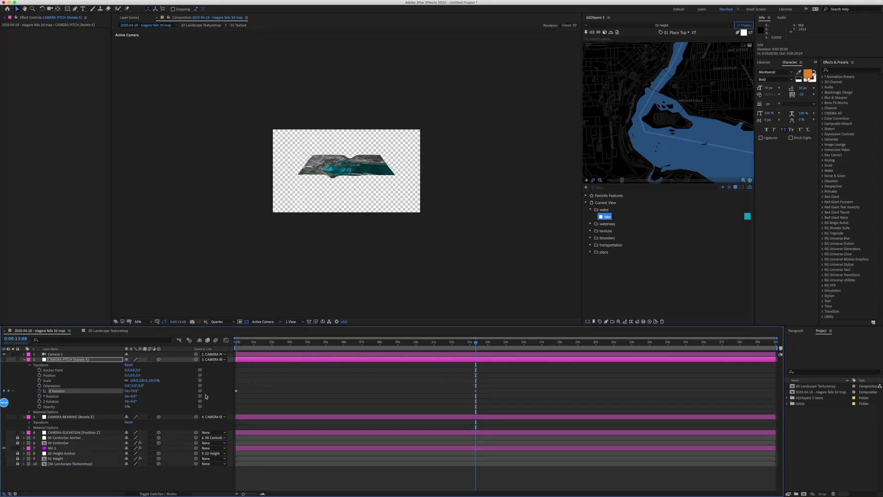
drag(476, 344, 488, 380)
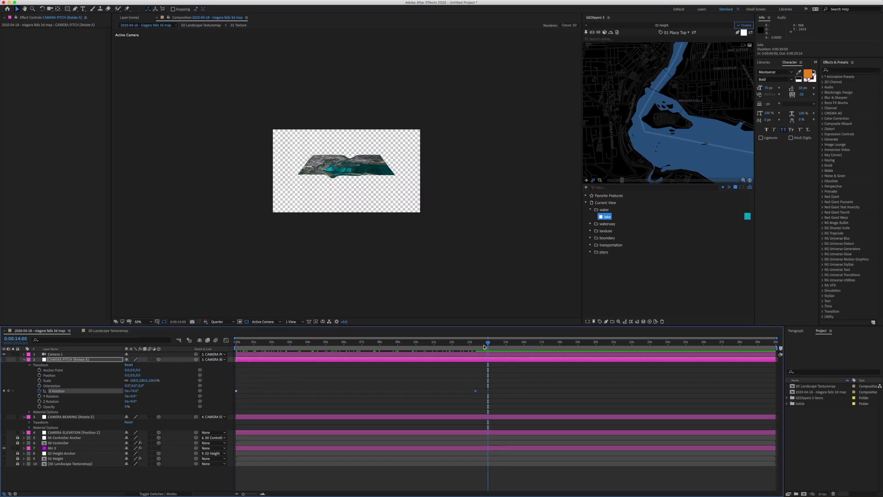
drag(488, 343, 363, 353)
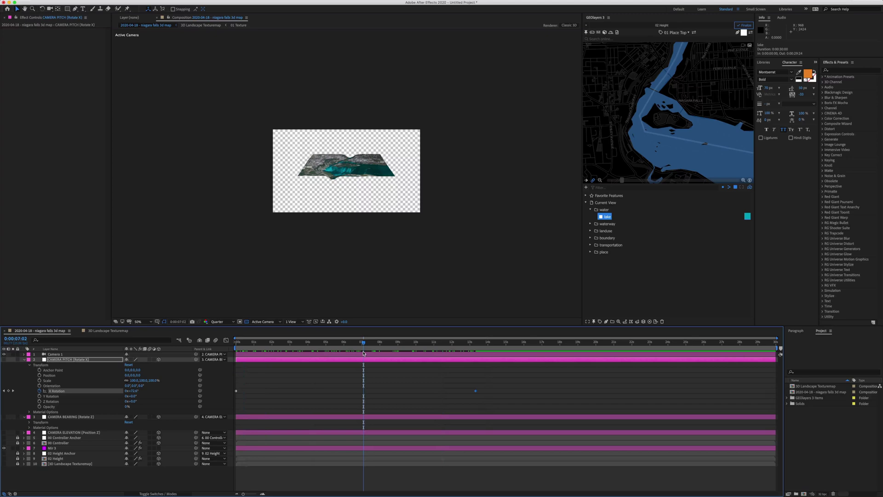
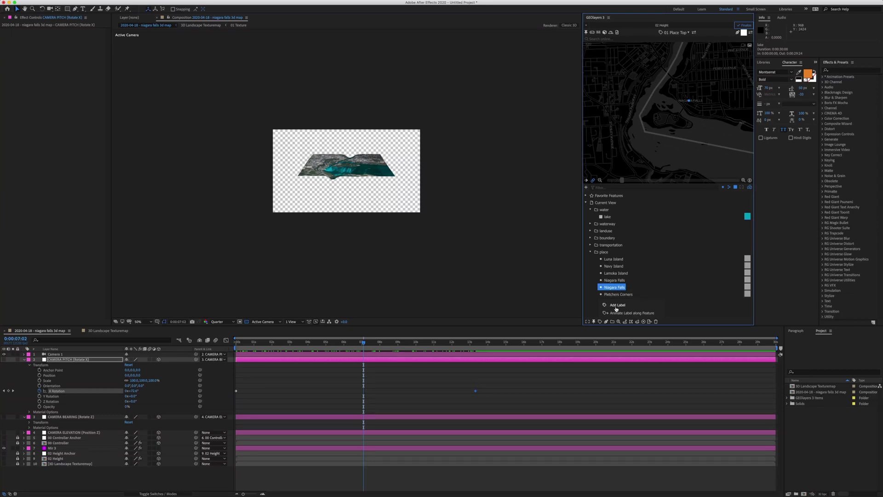
Add a label for the Niagara Falls place feature and enlarge the composition view to 100%.
click(618, 307)
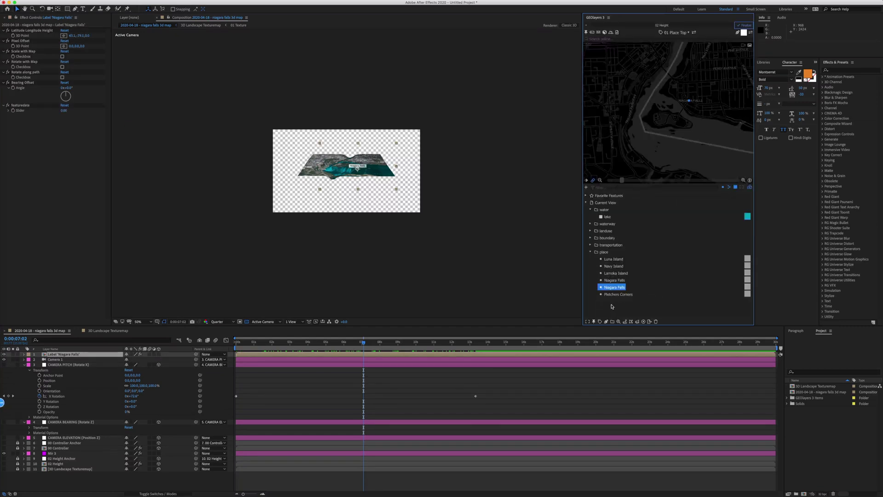
key(comma)
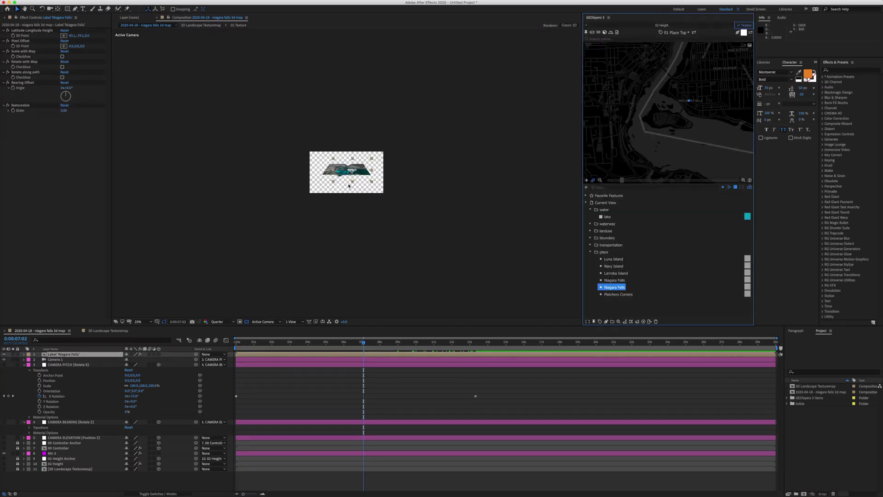
click(348, 185)
key(period)
key(period)
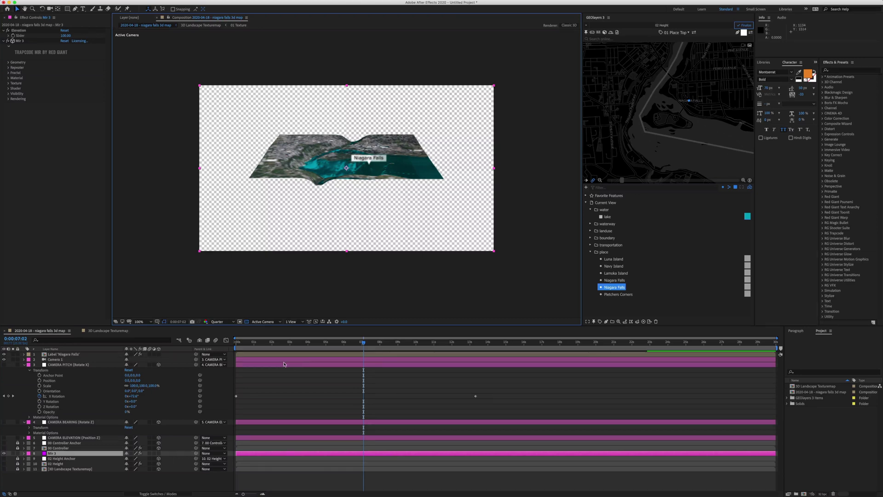
Shift the Niagara Falls label layer in time to start at about 1 second and scrub through its appearance.
drag(307, 343, 332, 343)
click(243, 343)
click(269, 355)
drag(243, 342, 331, 343)
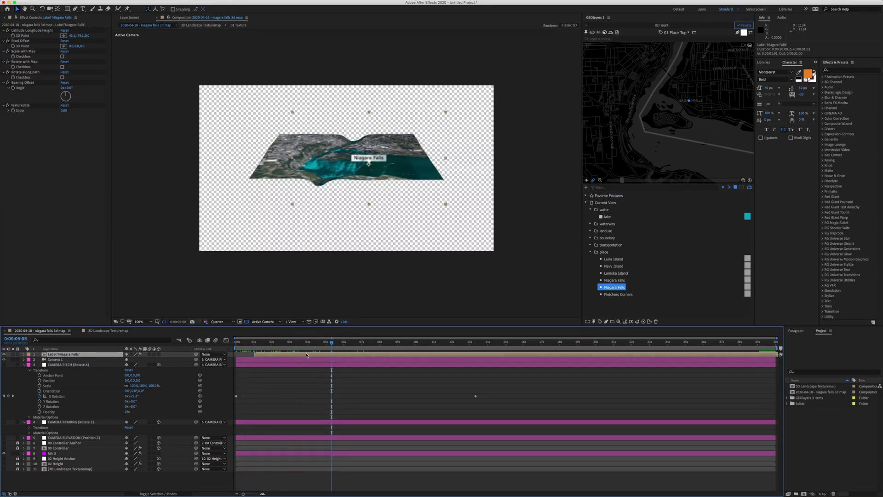
Expand the Transform properties of the Niagara Falls label layer and scrub through the first few seconds of the timeline.
click(24, 355)
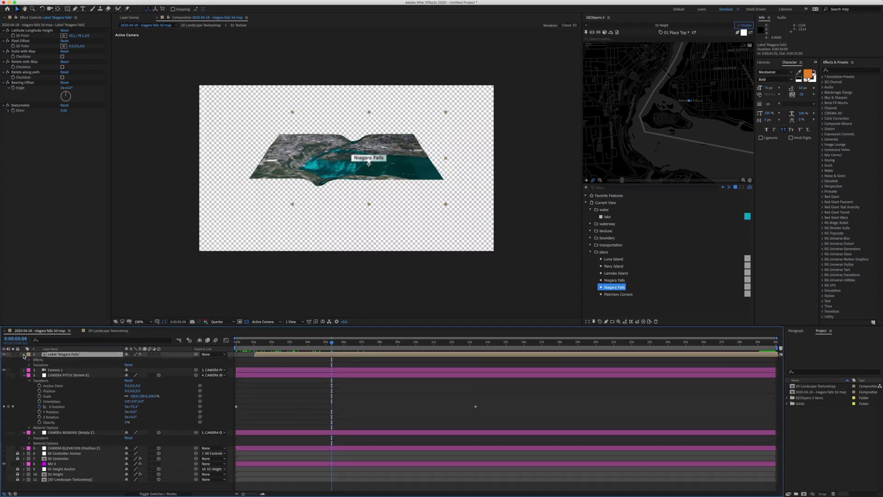
click(29, 365)
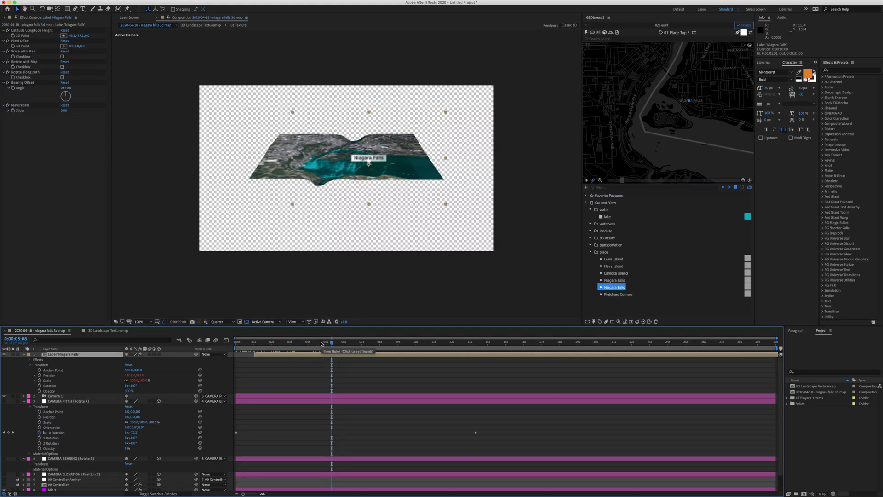
click(261, 344)
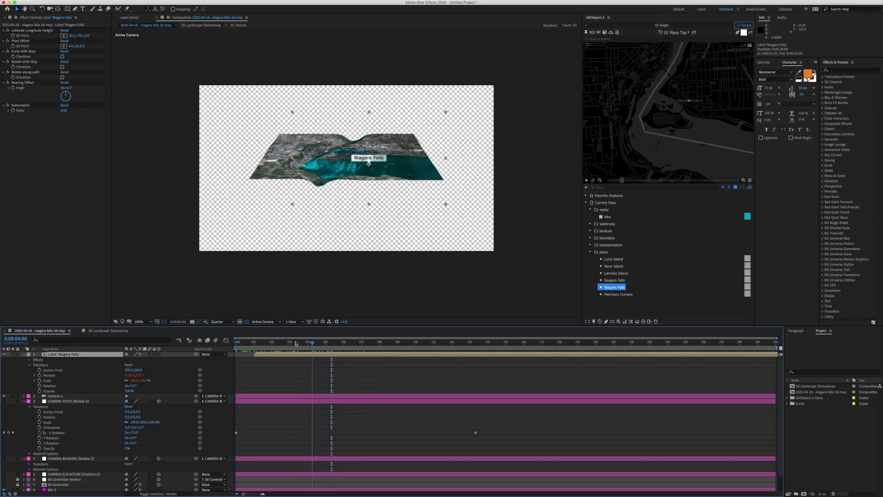
drag(261, 346, 280, 347)
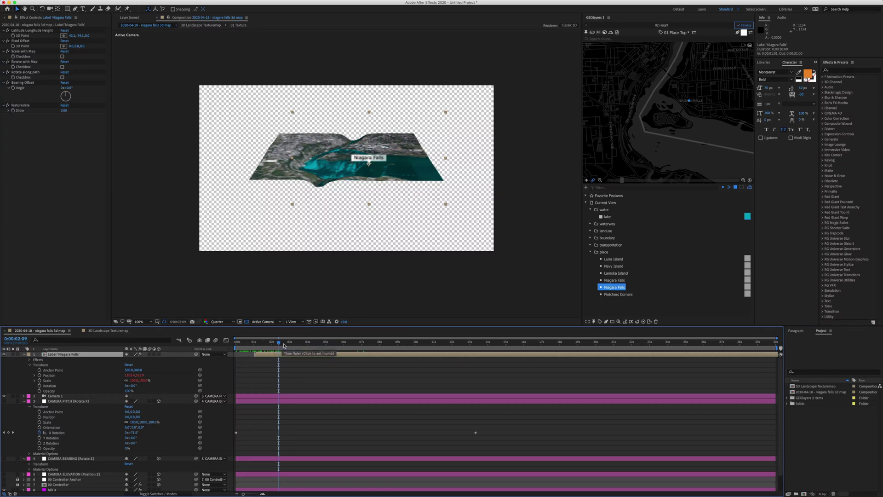
mouse_move(276, 346)
mouse_down()
mouse_move(244, 345)
mouse_move(289, 343)
mouse_up()
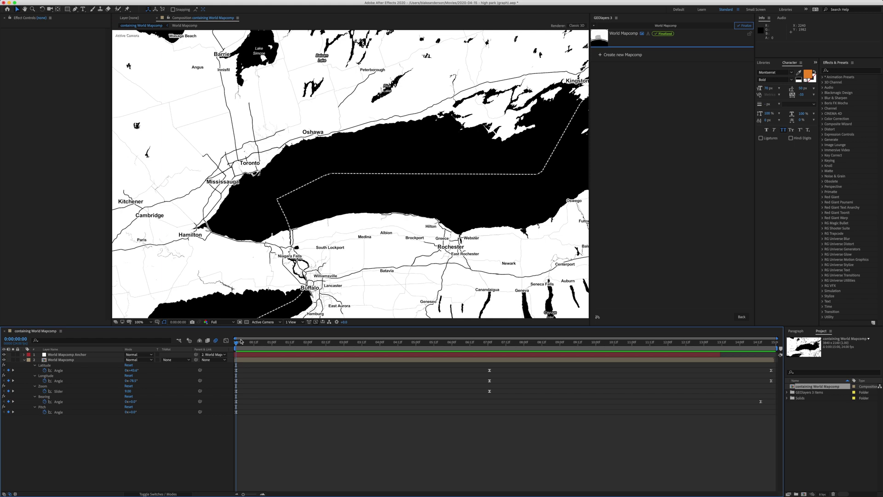
Preview the black-and-white World Mapcomp zoom animation in the high park project and return to the first frame.
key(space)
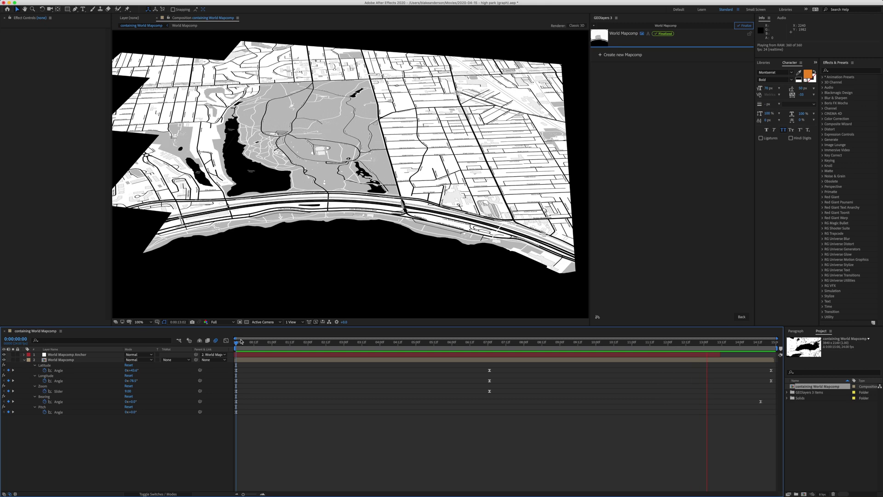
key(space)
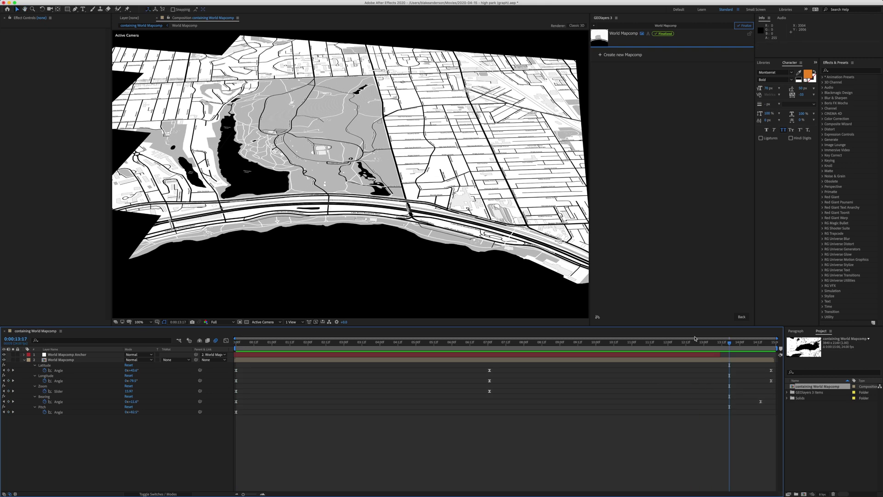
drag(732, 343, 236, 344)
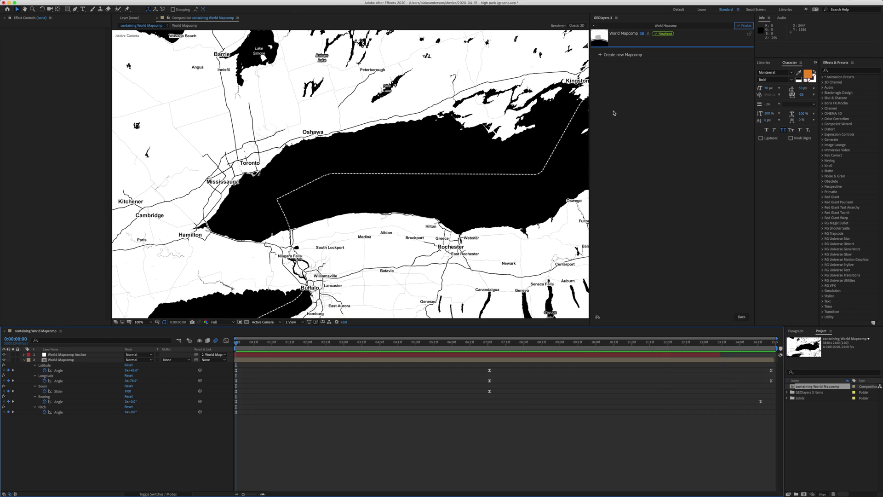
Create a new mapcomp named "2020-04-18 - high park" with the black-and-white Stamen Design map style.
click(646, 60)
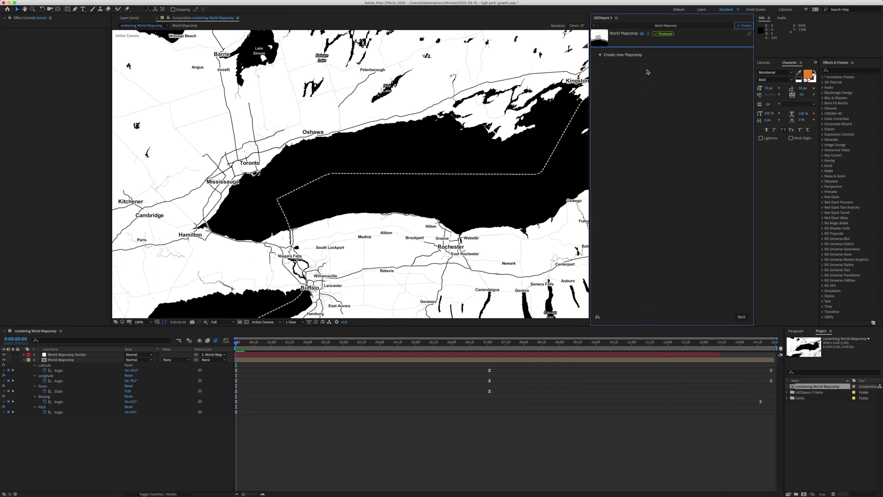
right_click(604, 20)
click(606, 19)
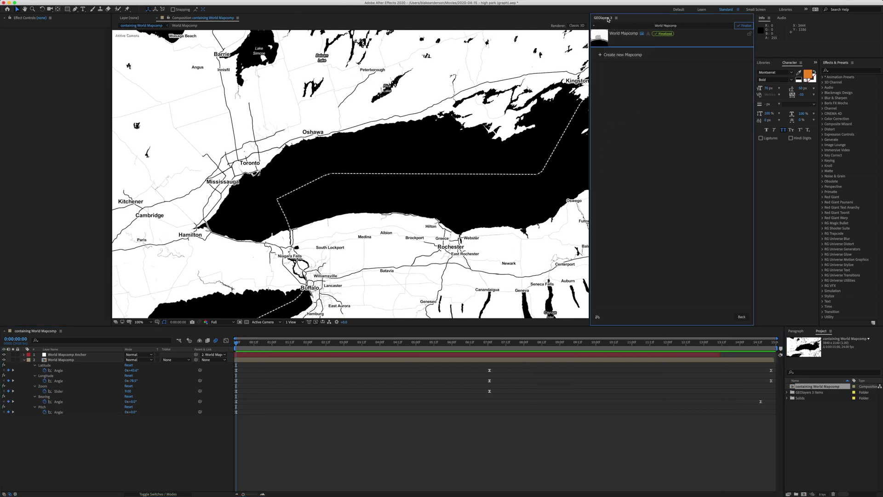
click(609, 54)
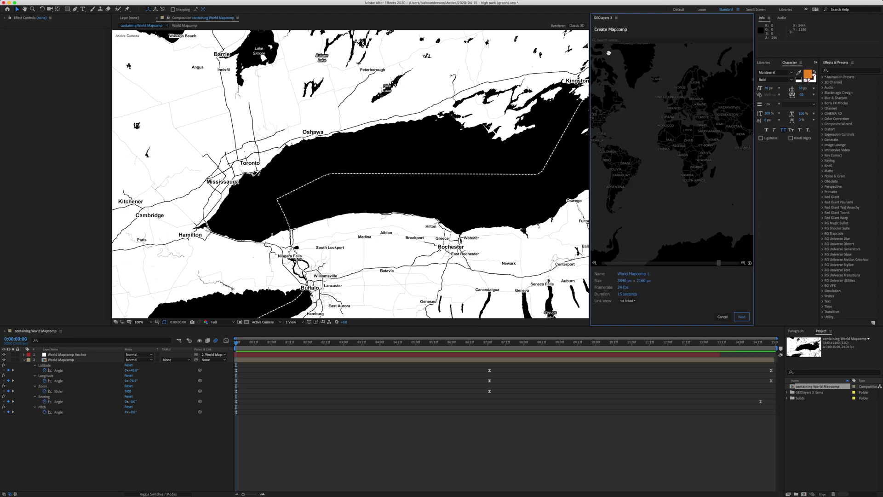
click(646, 273)
text(2020-04-18 - high park)
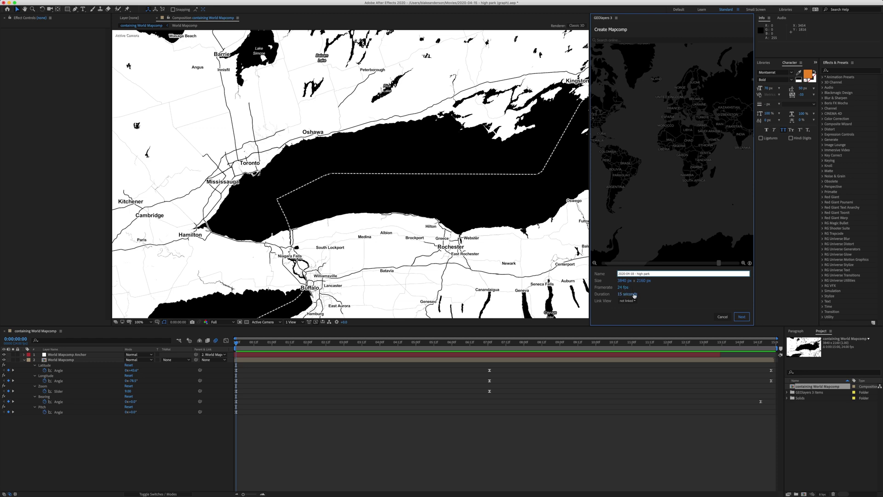
click(742, 317)
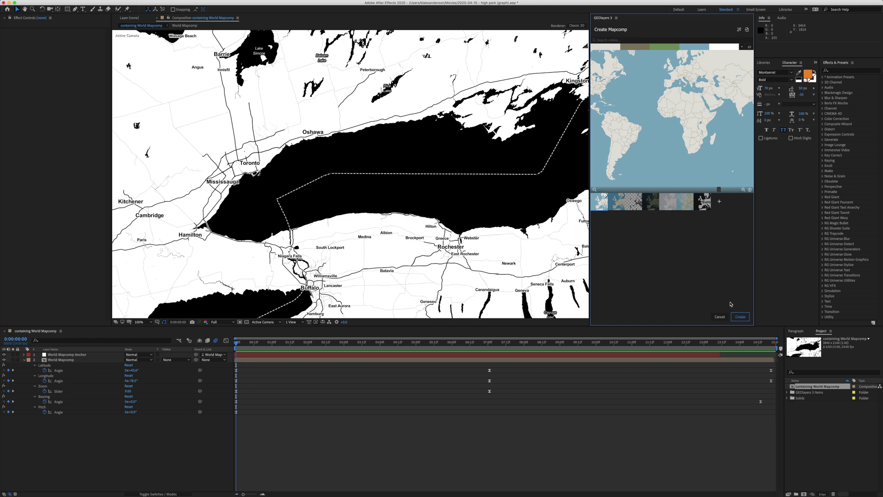
click(702, 202)
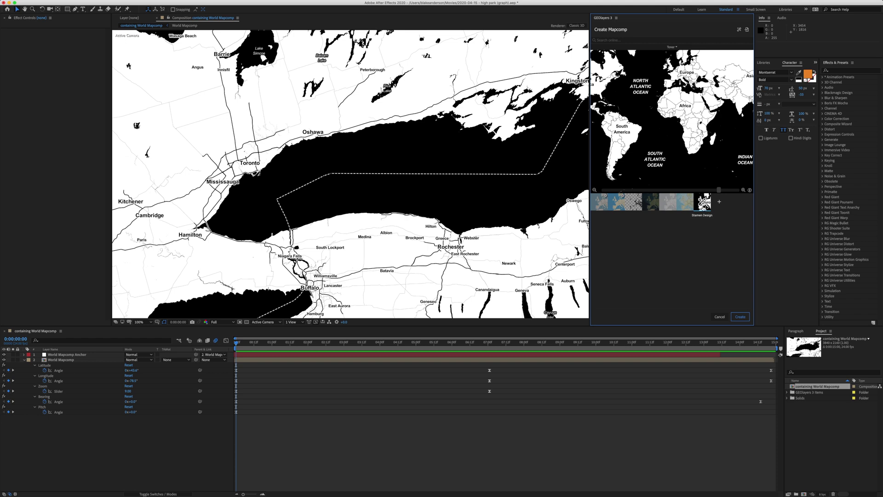
click(745, 317)
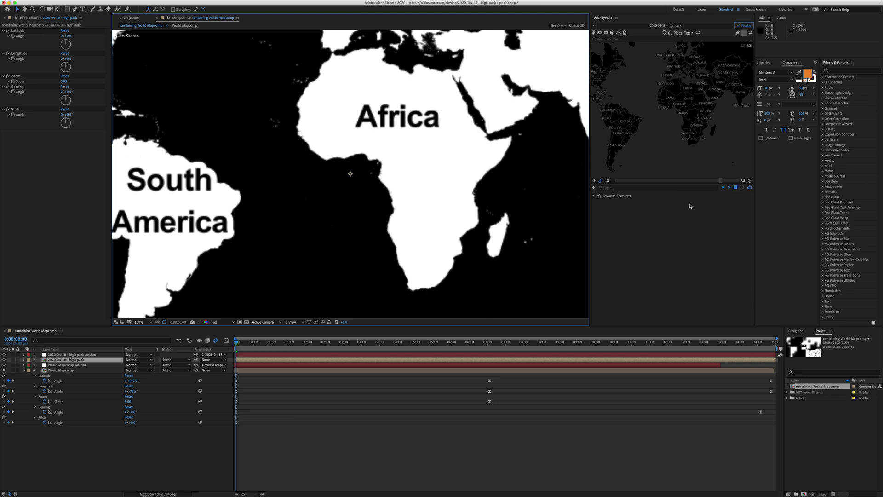
Move the high park map view from Africa to North America and zoom in on Toronto and Lake Ontario.
click(743, 182)
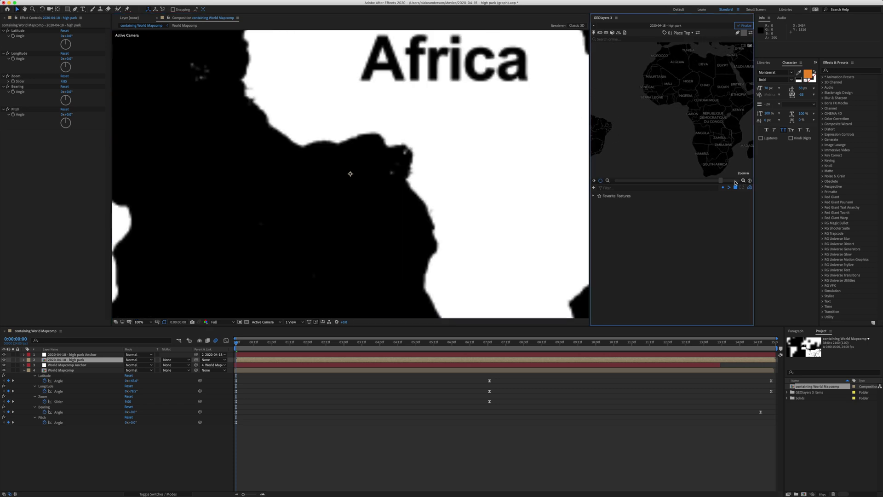
drag(655, 118, 662, 151)
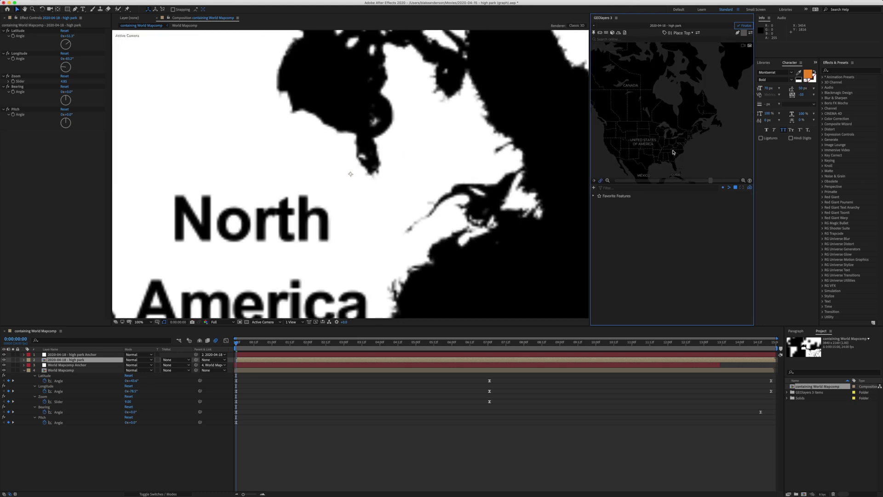
click(743, 181)
click(744, 181)
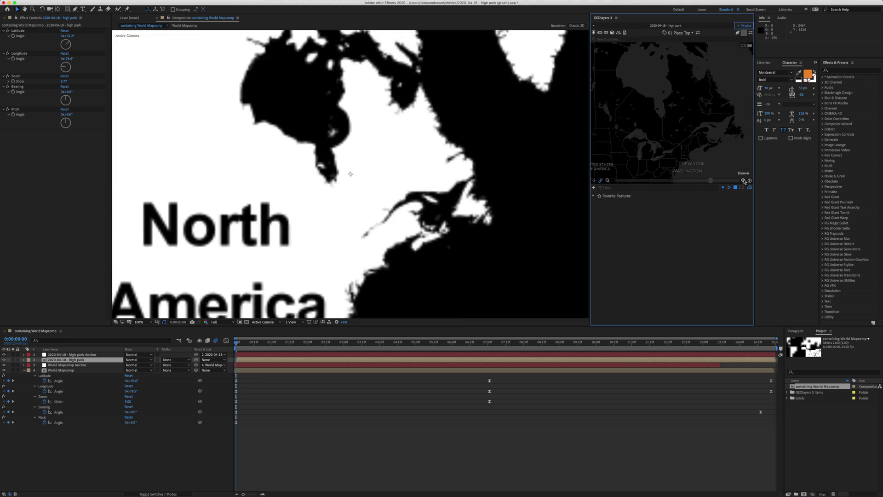
drag(654, 150, 698, 108)
click(744, 181)
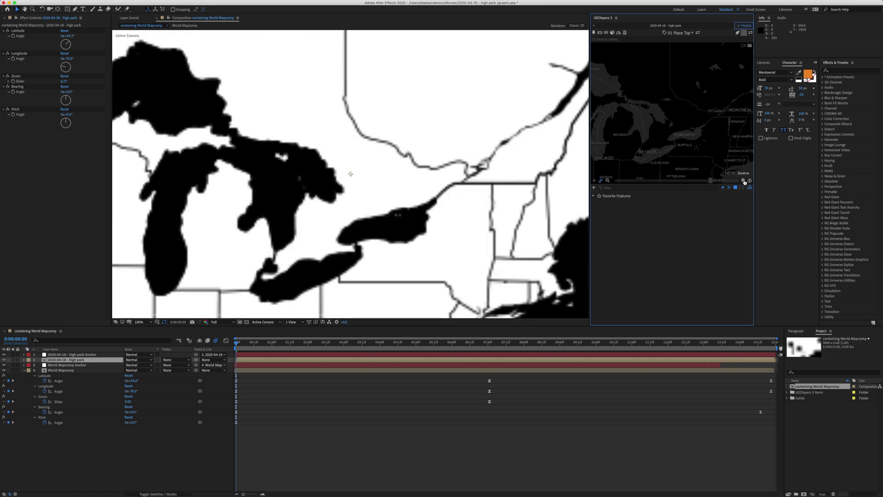
click(744, 181)
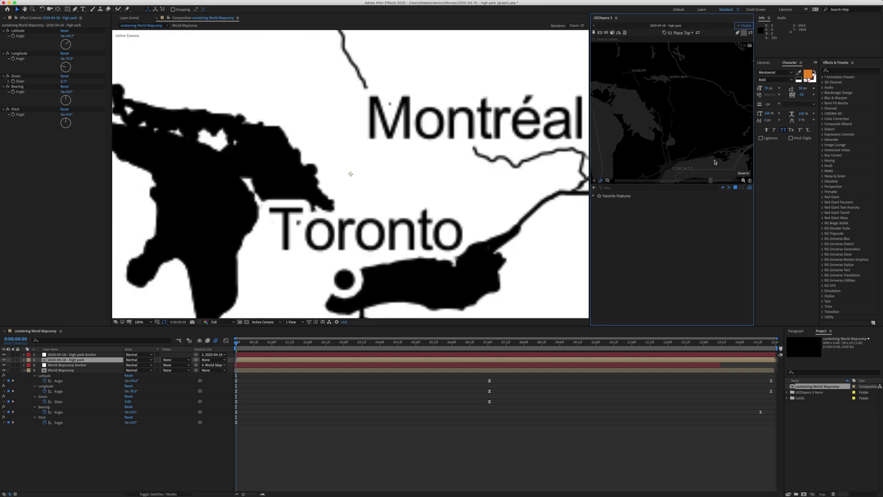
drag(694, 112, 691, 84)
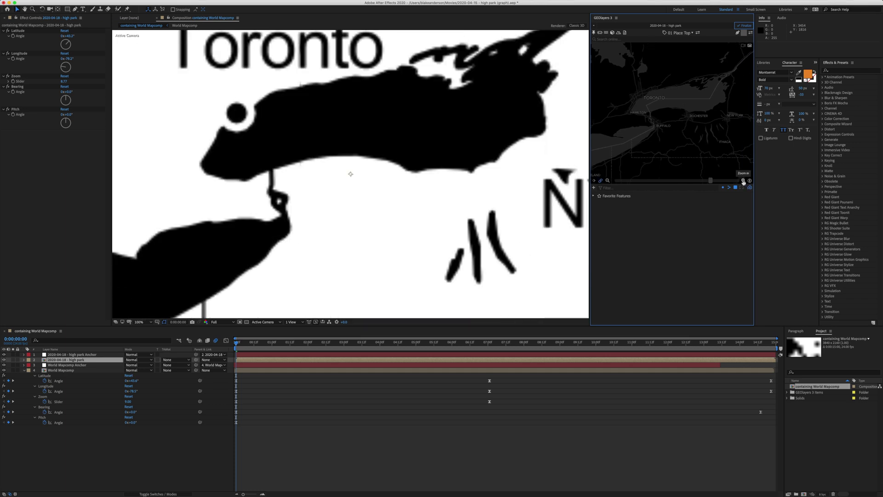
Frame the map on Toronto, Mississauga and Hamilton at zoom 10.77 and keyframe this view at the first frame.
click(743, 180)
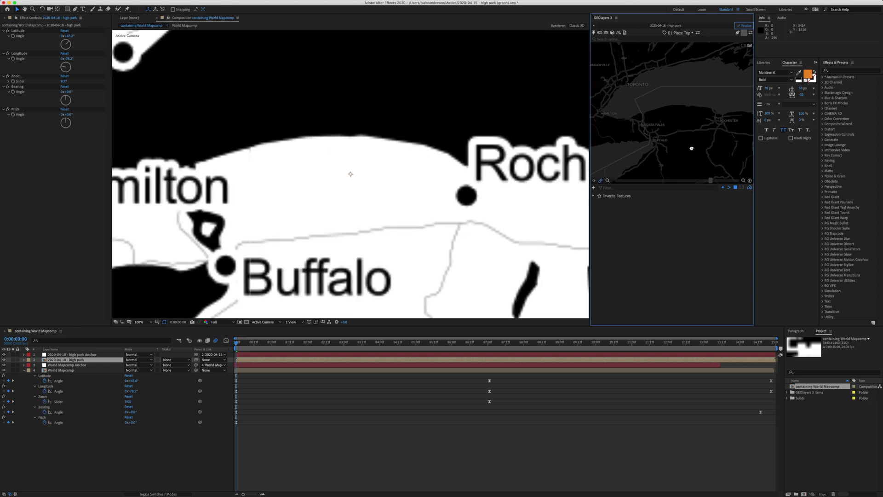
mouse_move(691, 149)
mouse_down()
mouse_move(712, 161)
mouse_move(685, 150)
mouse_up()
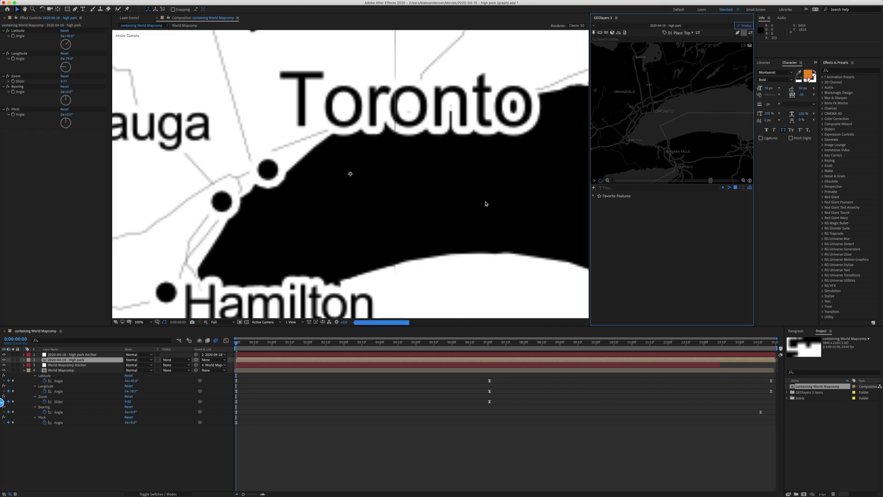
key(comma)
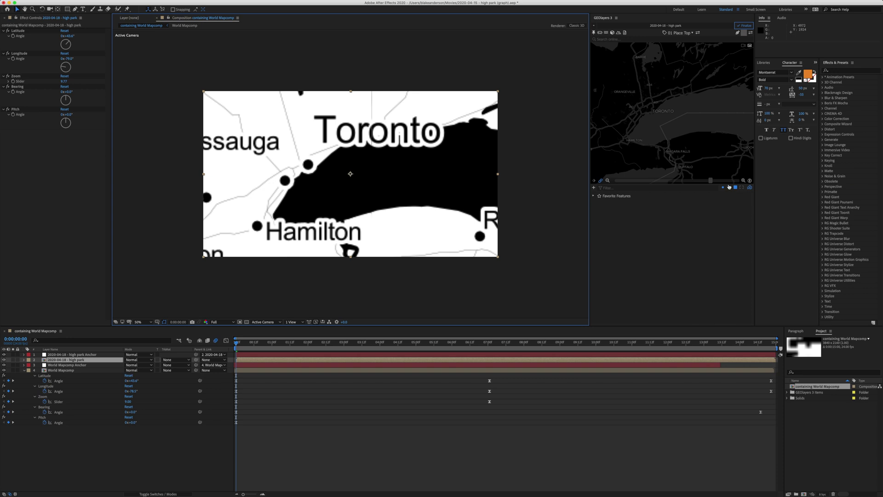
click(743, 181)
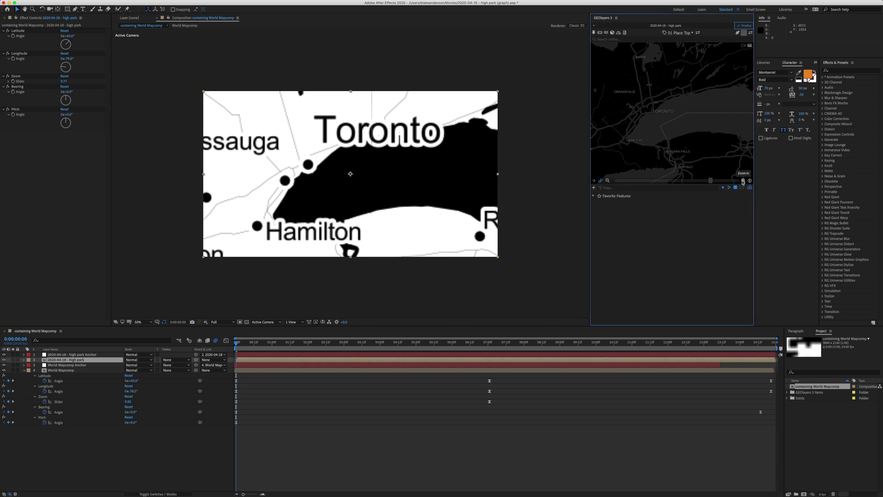
drag(639, 144, 678, 133)
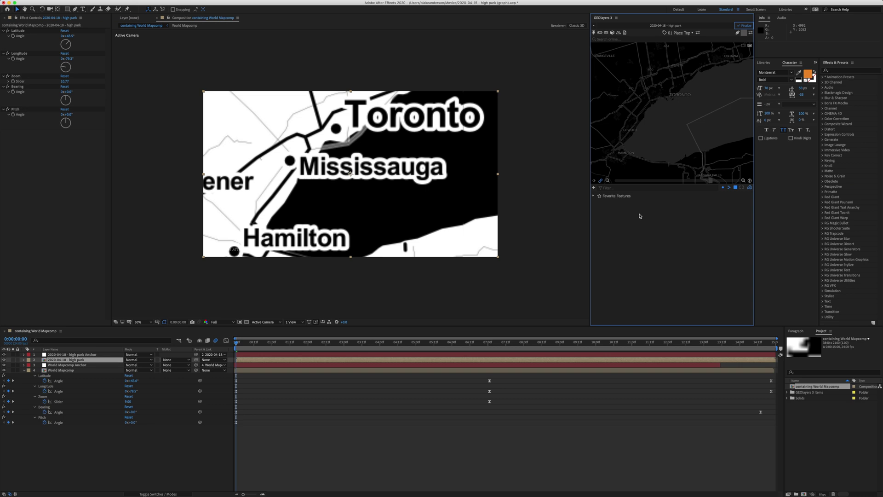
click(594, 182)
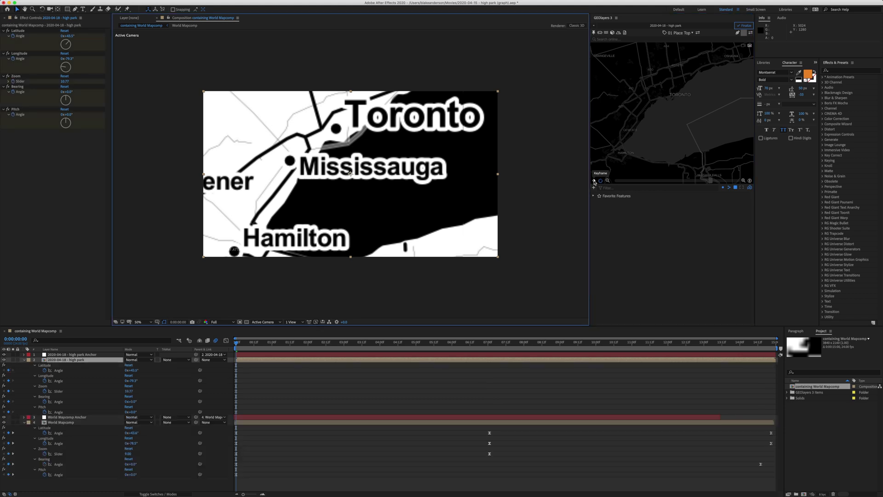
At 0:00:07:01, zoom the map in from Toronto to High Park and centre the park for the closing view.
drag(238, 343, 490, 367)
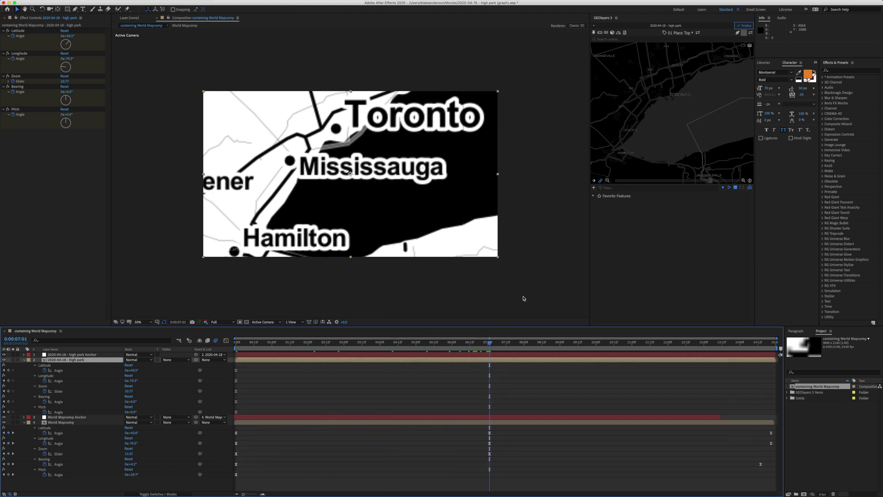
click(743, 181)
click(744, 181)
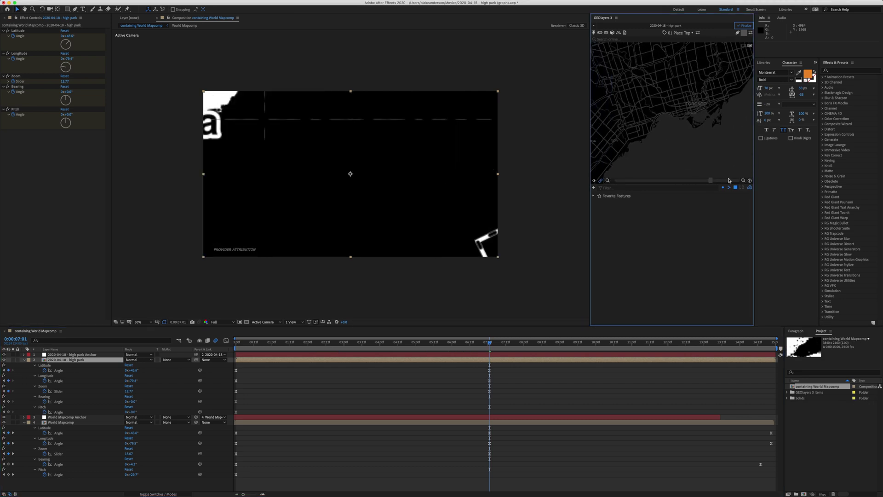
click(743, 180)
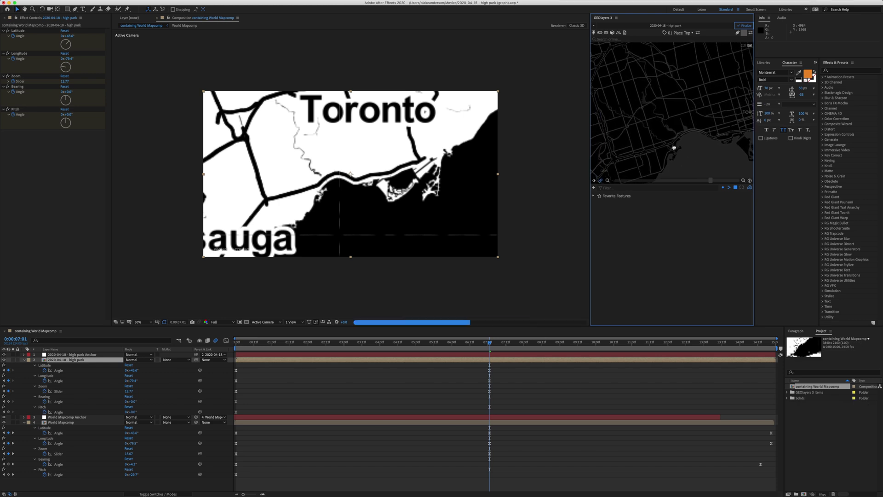
drag(674, 147, 713, 165)
click(743, 181)
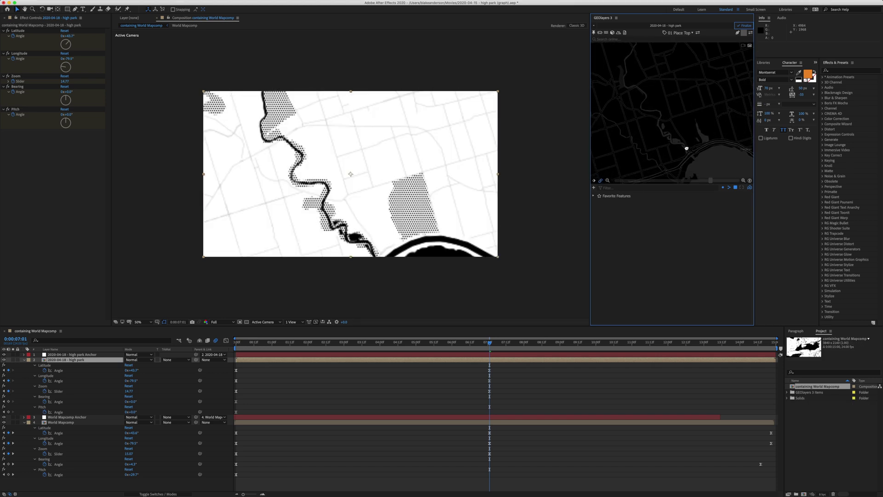
drag(687, 150, 641, 125)
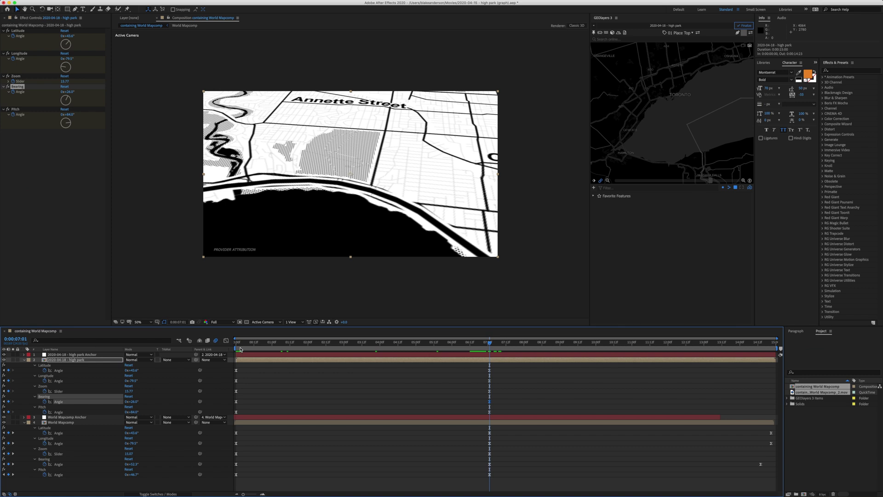
Scrub the high park zoom between the first frame and just past 7 seconds to check the animation.
drag(244, 343, 221, 348)
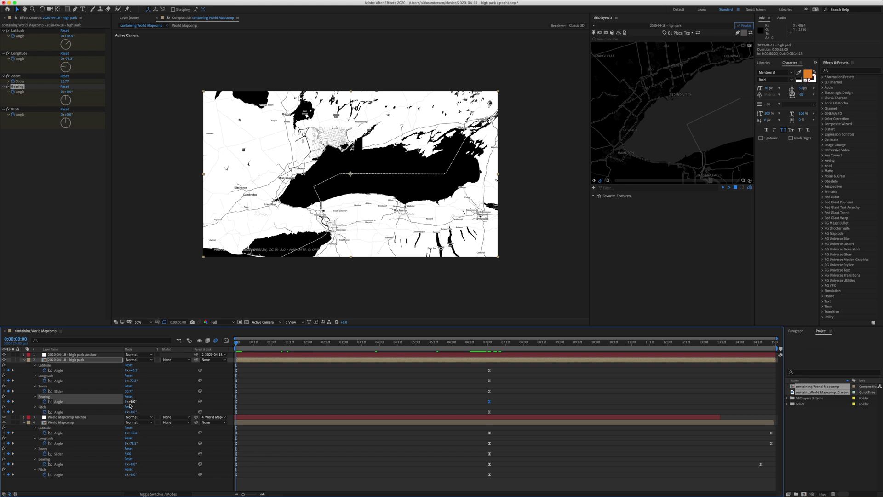
click(239, 345)
drag(243, 345, 490, 385)
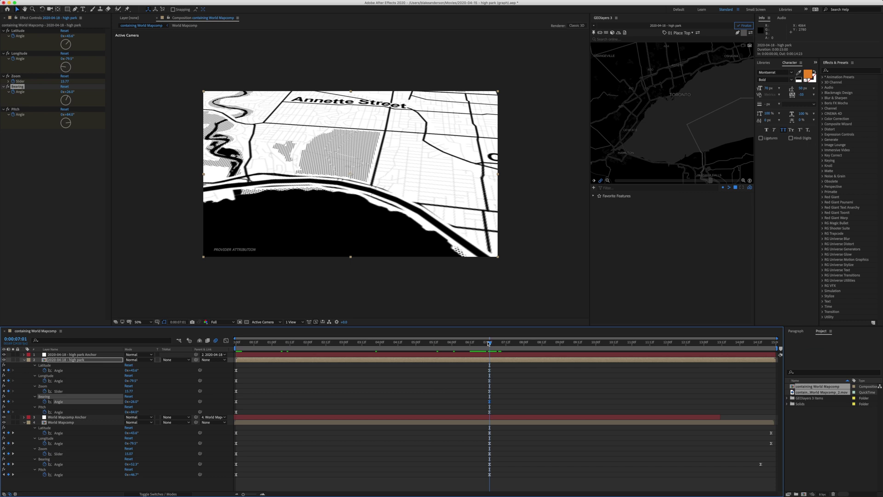
drag(488, 343, 532, 377)
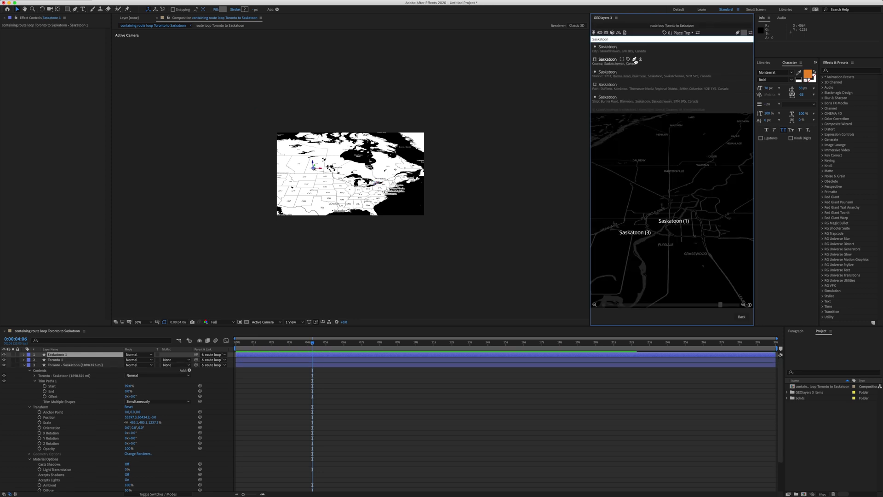
In the Toronto to Saskatoon route project, add the Saskatoon county boundary from the search results to the feature list.
click(635, 61)
click(304, 342)
mouse_move(297, 343)
mouse_down()
mouse_move(236, 342)
mouse_move(314, 345)
mouse_up()
click(641, 61)
click(640, 60)
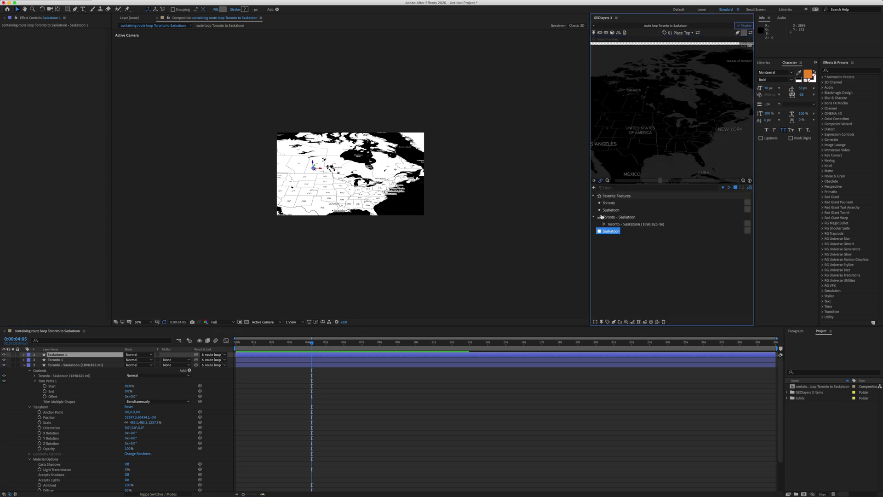
Search for Toronto and add the boundary of the city in Ontario, Canada, to the feature list.
click(608, 40)
text(Totol)
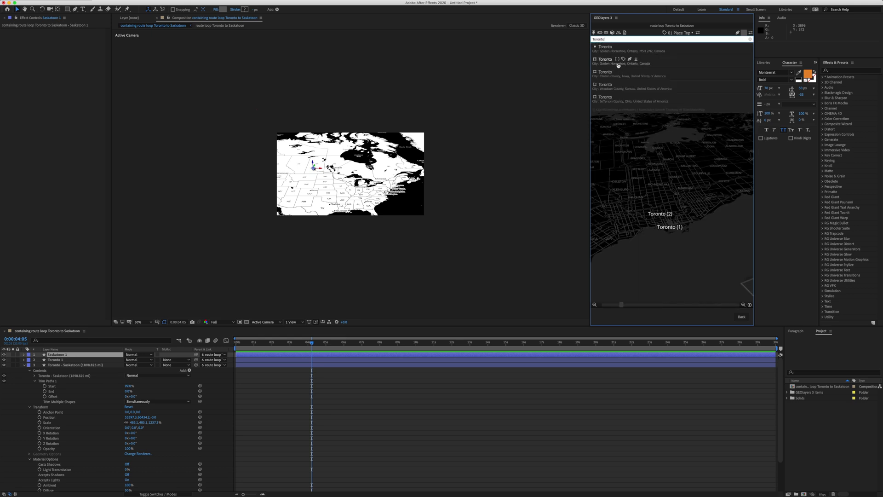
click(631, 59)
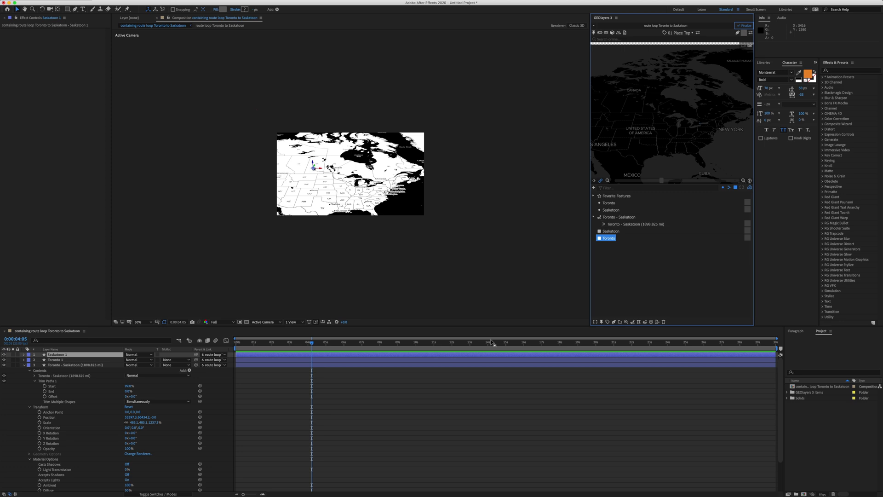
Delete the Saskatoon 1, Toronto 1 and Toronto - Saskatoon route shape layers from the composition.
key(Delete)
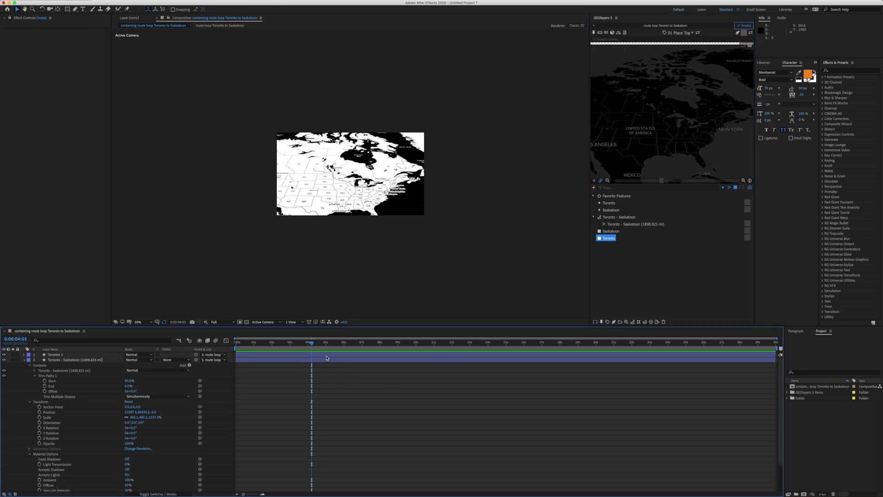
key(Delete)
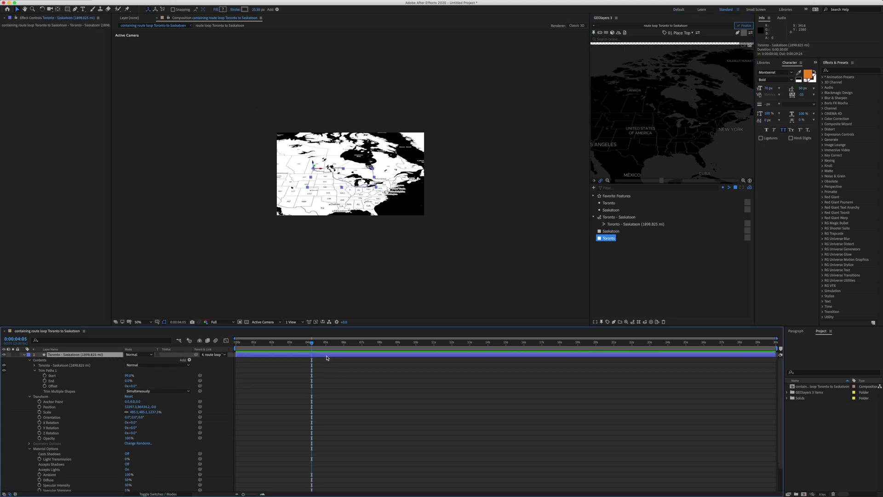
key(Delete)
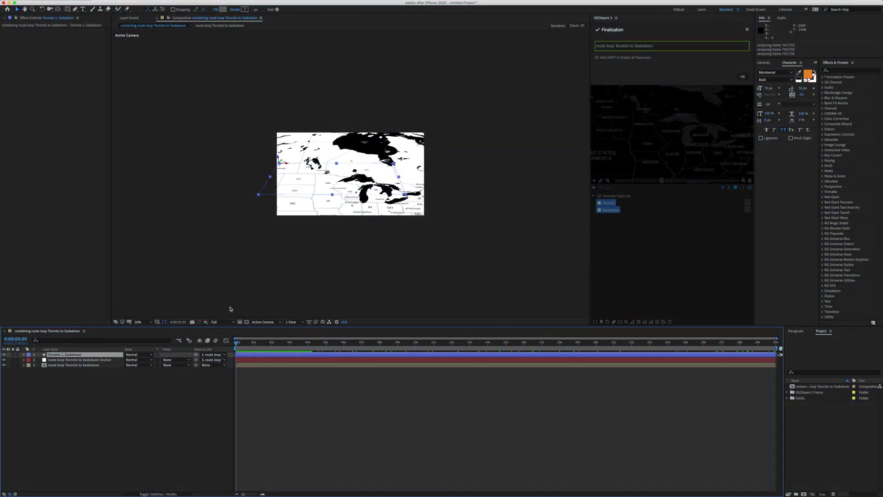
Close the finalization dialog and create a car route between the Toronto and Saskatoon boundary features.
key(Return)
click(608, 203)
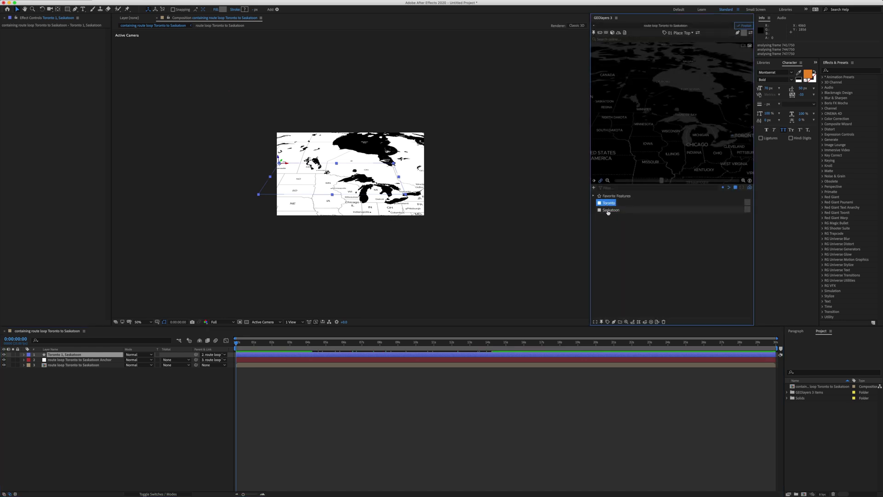
shift+click(610, 211)
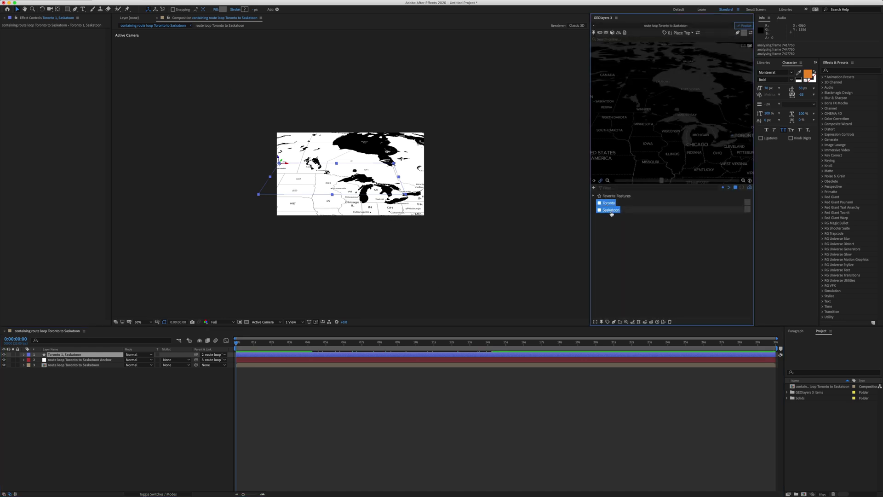
click(614, 323)
click(633, 322)
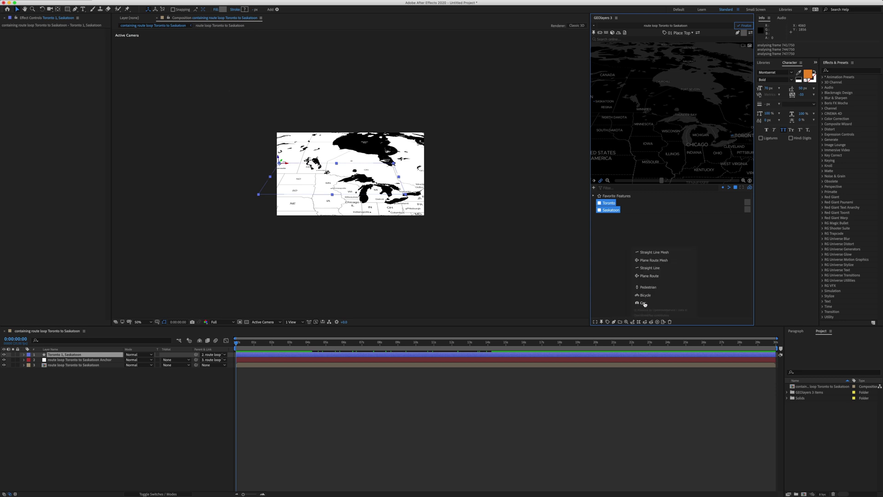
click(644, 304)
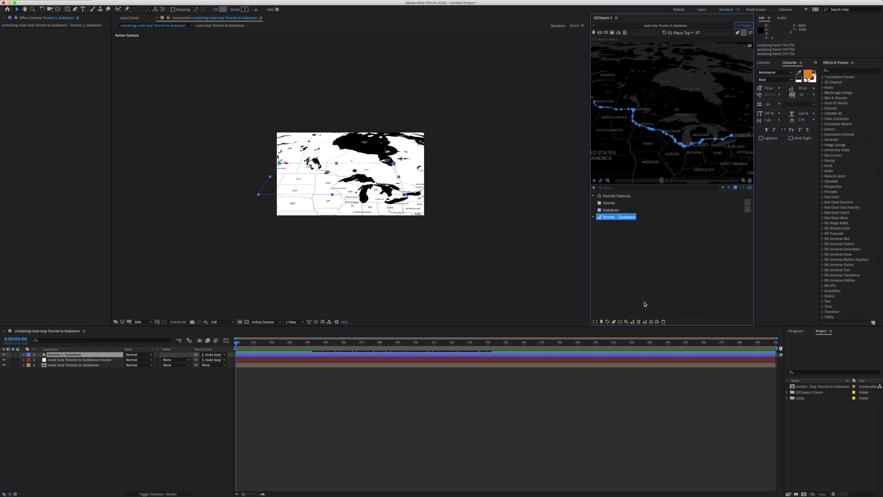
Draw the Toronto - Saskatoon car route as a shape layer in the composition and preview it.
click(594, 217)
click(612, 231)
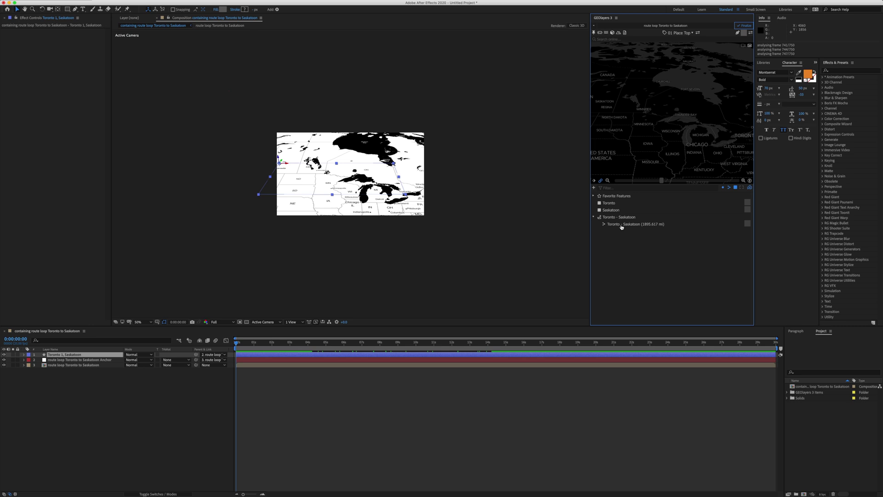
click(622, 224)
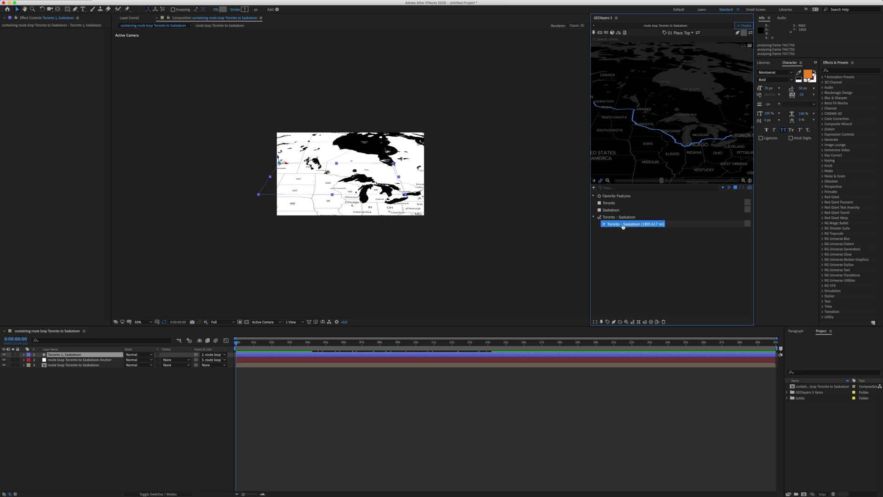
click(614, 322)
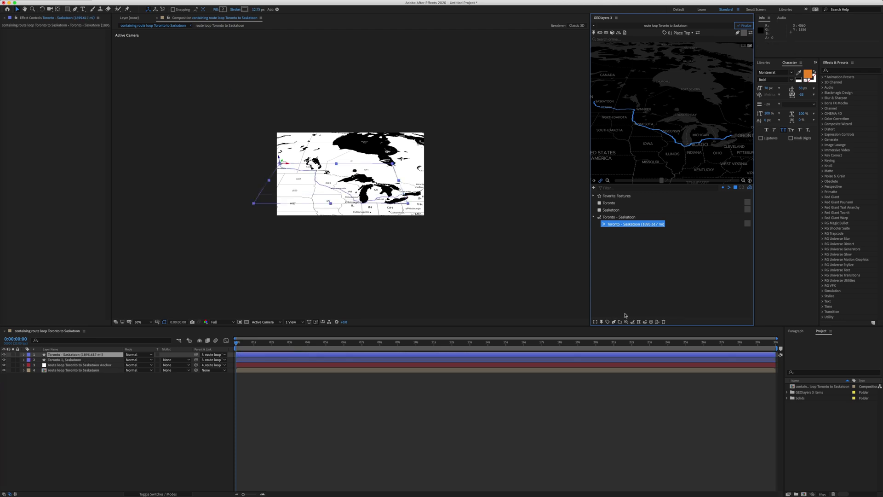
key(space)
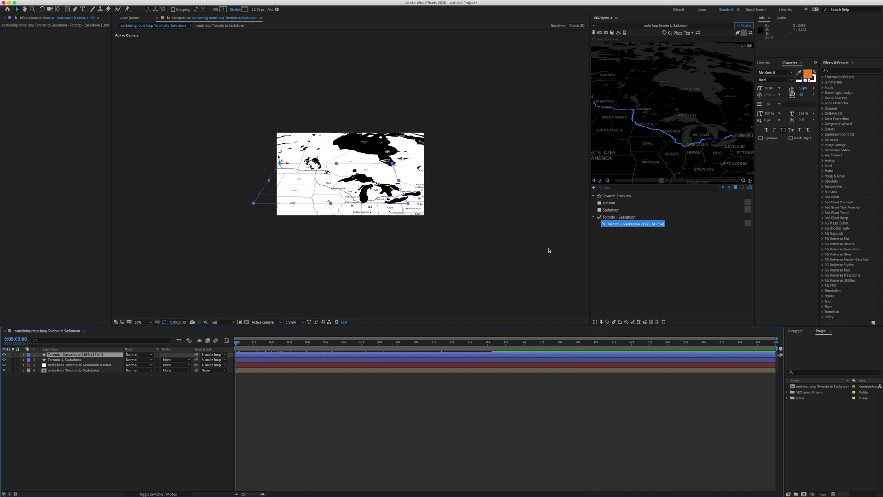
Draw the Toronto boundary feature as a shape layer in the composition.
click(609, 203)
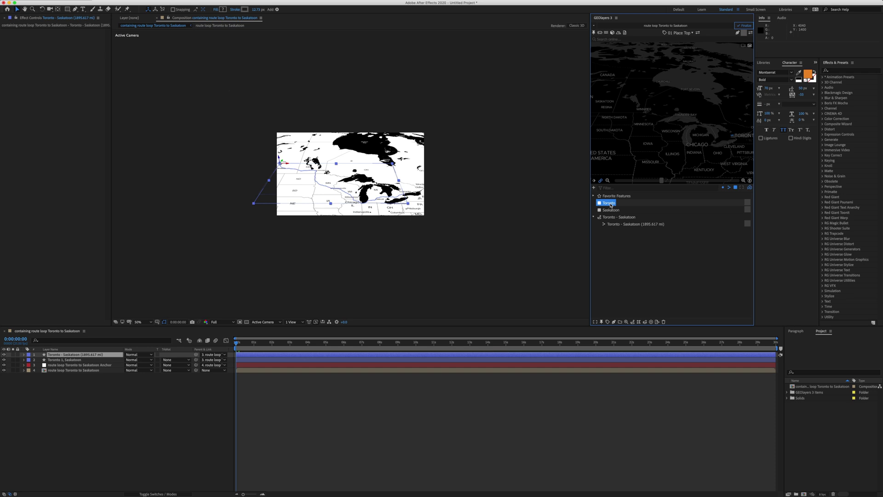
click(614, 323)
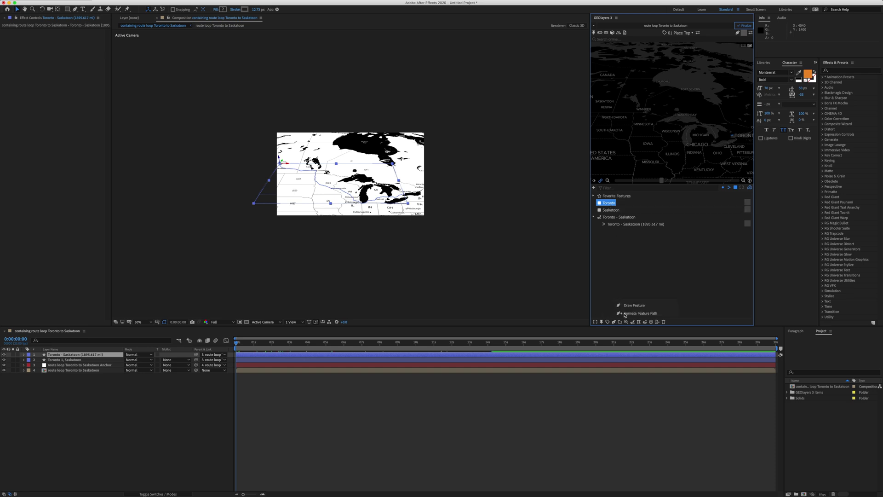
click(631, 307)
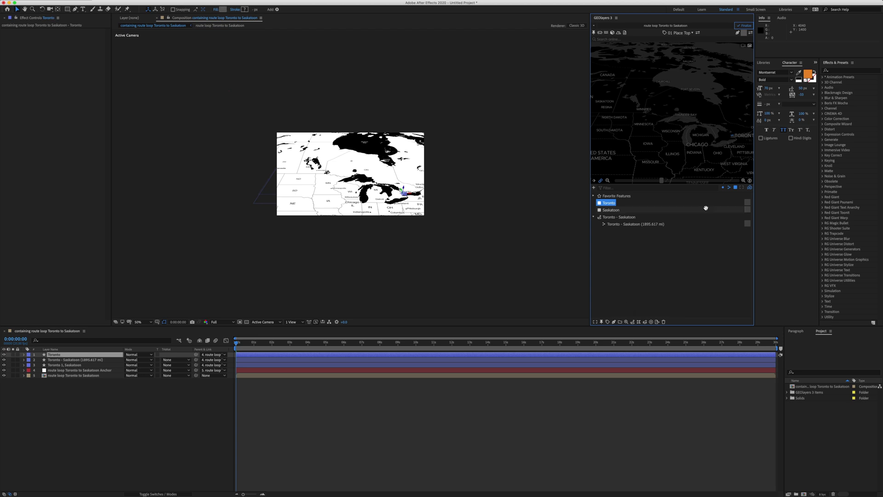
Zoom the map in on Toronto and examine the drawn city boundary and the area around it.
click(744, 180)
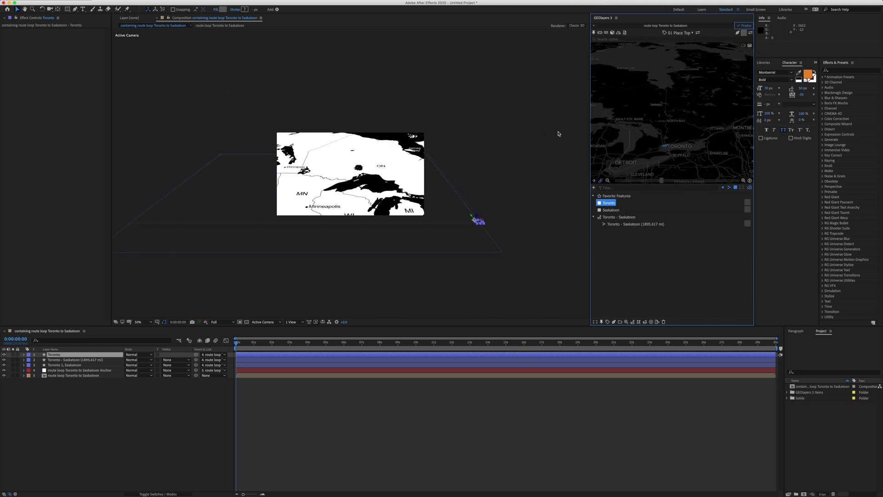
click(744, 180)
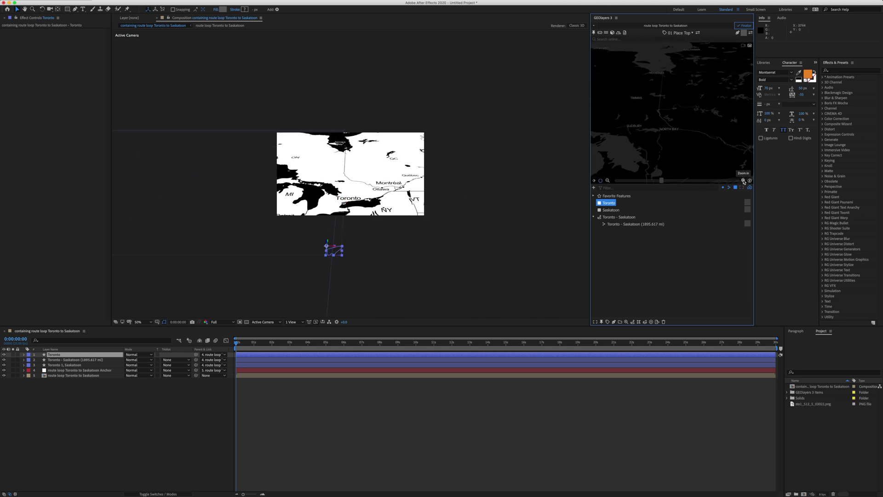
scroll(691, 134, up, 2)
drag(673, 140, 693, 140)
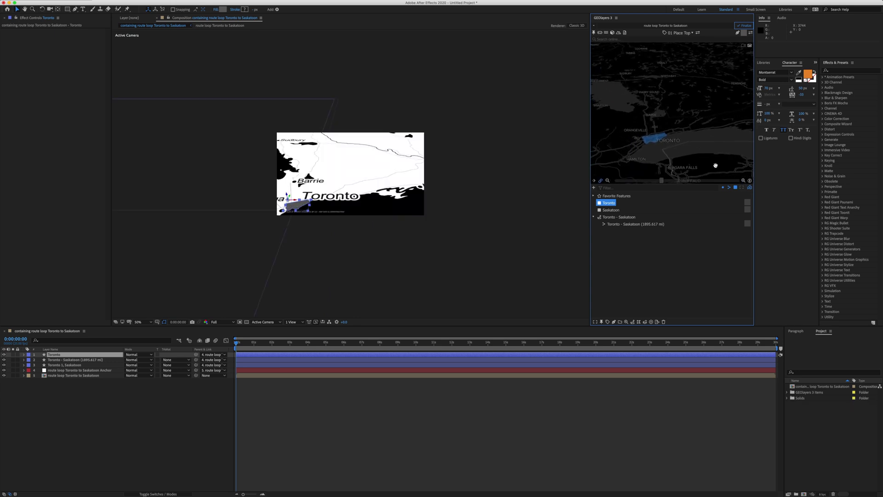
click(743, 180)
drag(670, 161, 700, 126)
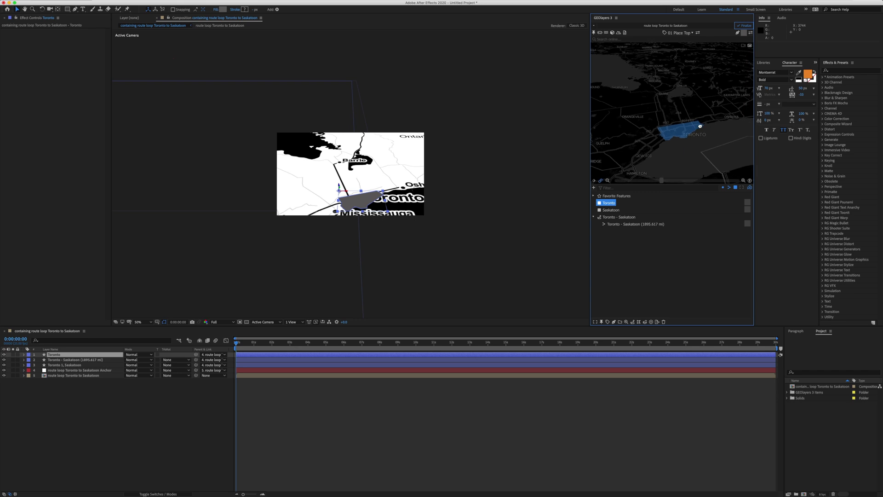
drag(700, 126, 689, 125)
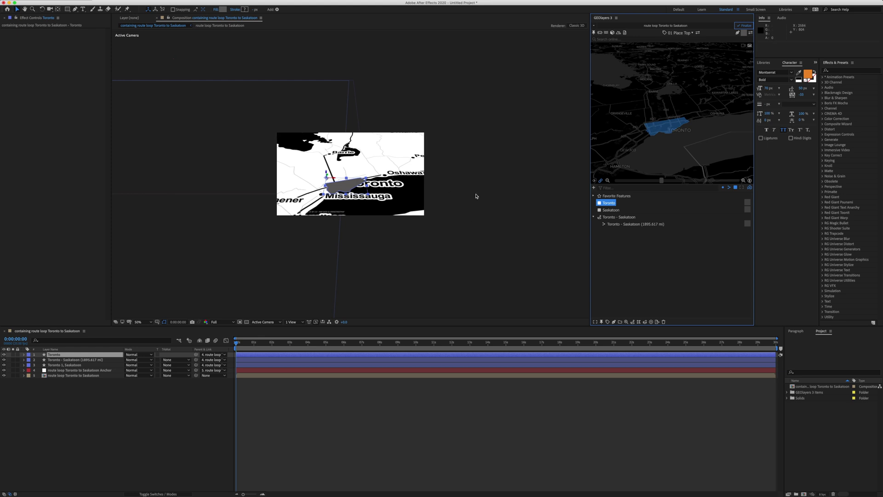
drag(704, 118, 733, 84)
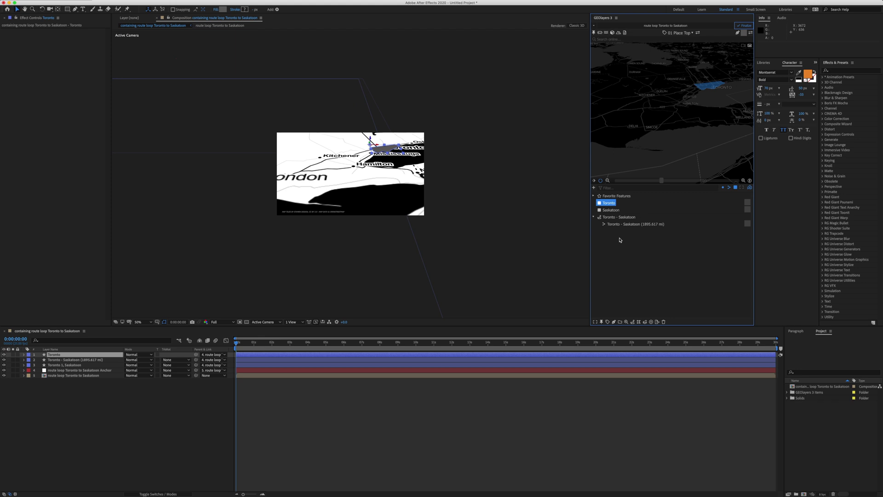
Draw the Saskatoon boundary feature as a shape layer in the composition.
click(635, 225)
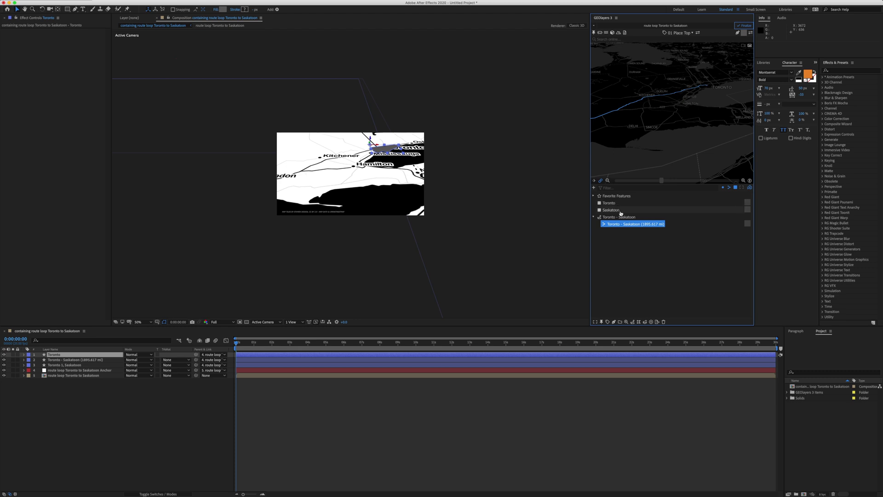
click(620, 210)
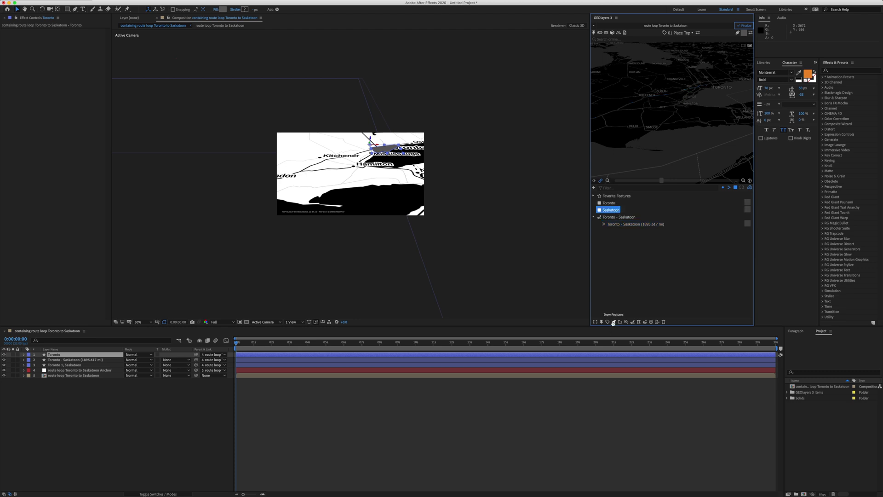